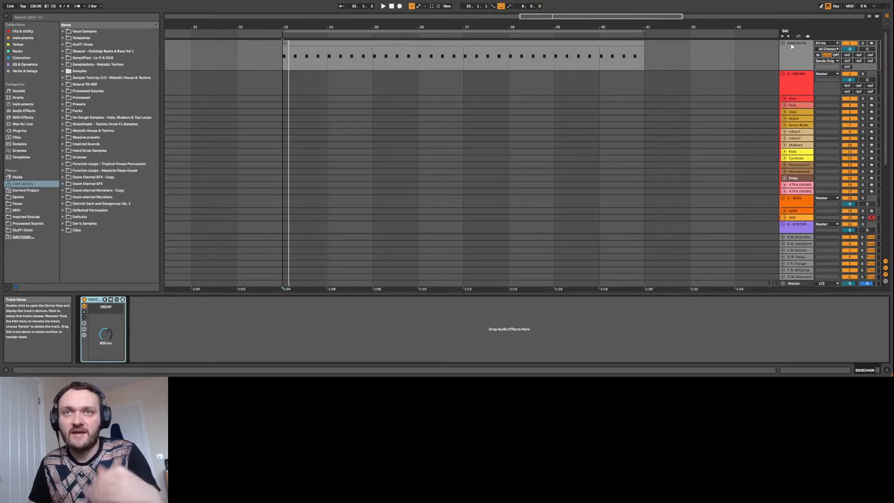
# Step: Review the SIDECHAIN track's MIDI clip and its Decay rack, and fold the track
pyautogui.doubleClick(618, 43)
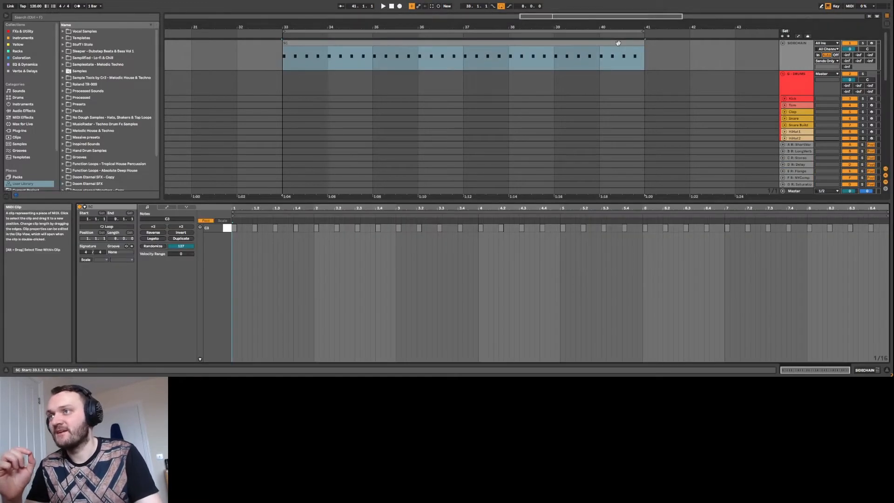
pyautogui.doubleClick(790, 50)
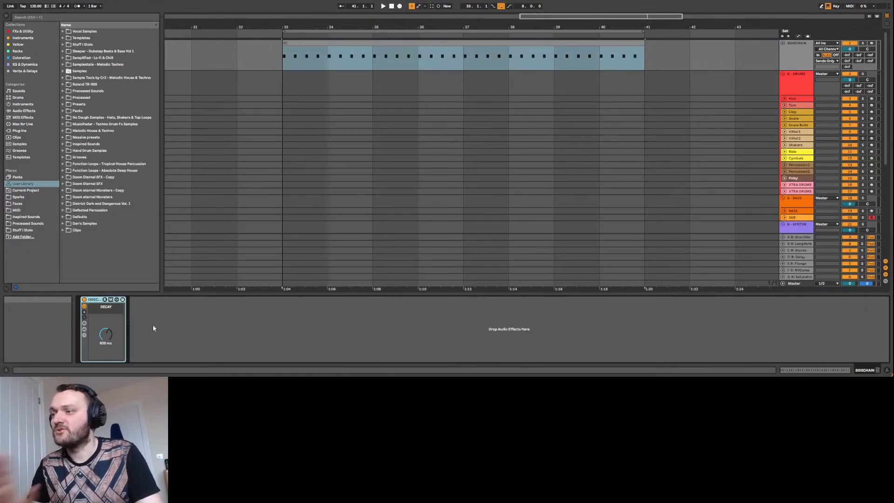
pyautogui.moveTo(109, 332)
pyautogui.mouseDown()
pyautogui.moveTo(110, 364)
pyautogui.moveTo(106, 338)
pyautogui.mouseUp()
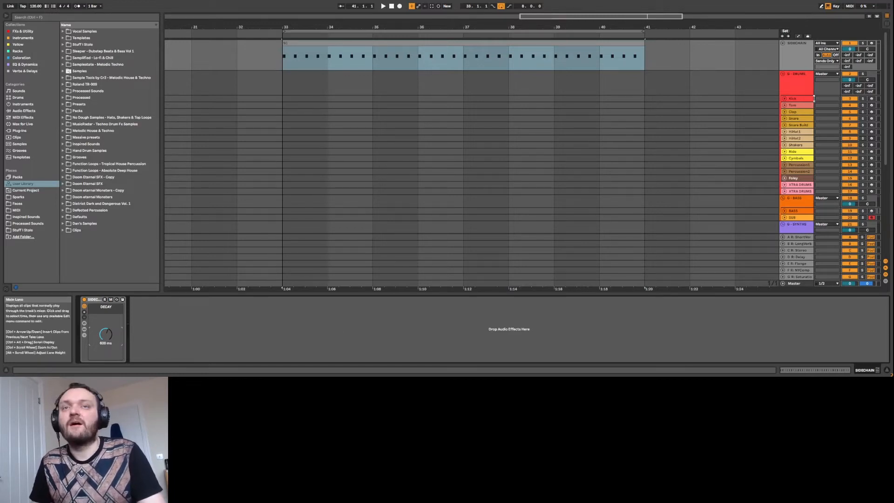
pyautogui.click(783, 43)
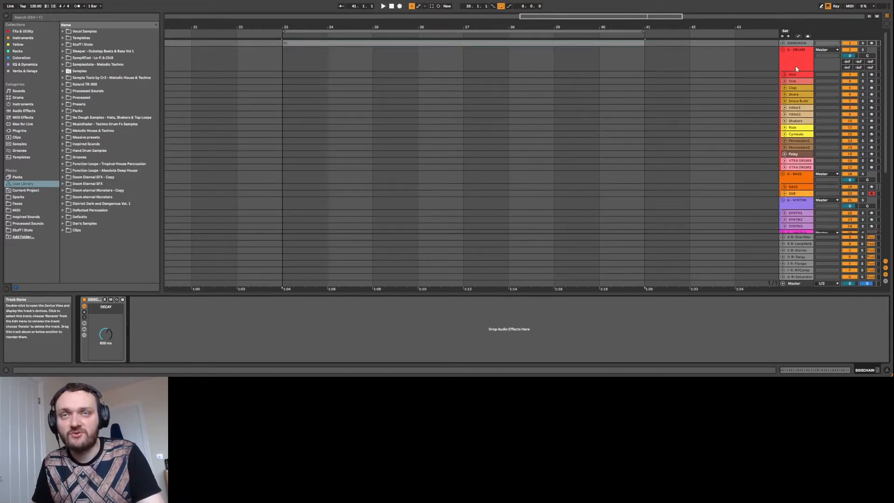
# Step: Examine the effect chain on the drums group, including the transition racks' Cut and Fade controls
pyautogui.click(795, 65)
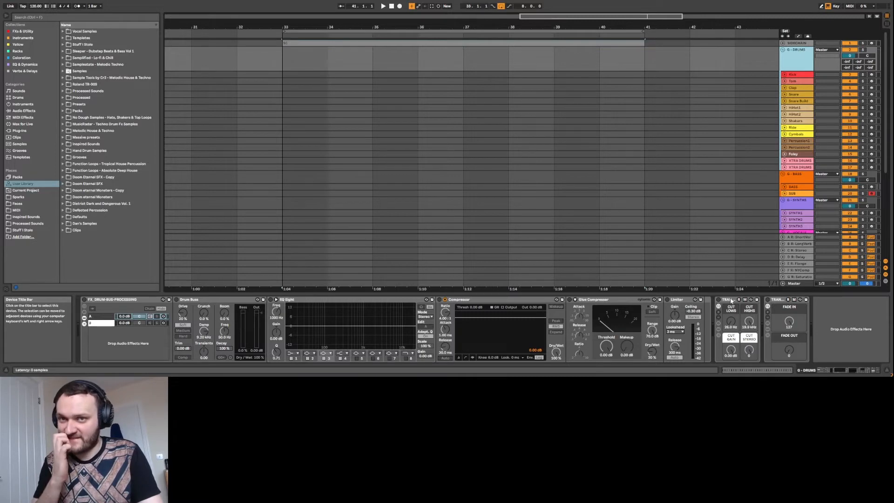
pyautogui.moveTo(731, 321); pyautogui.dragTo(749, 314)
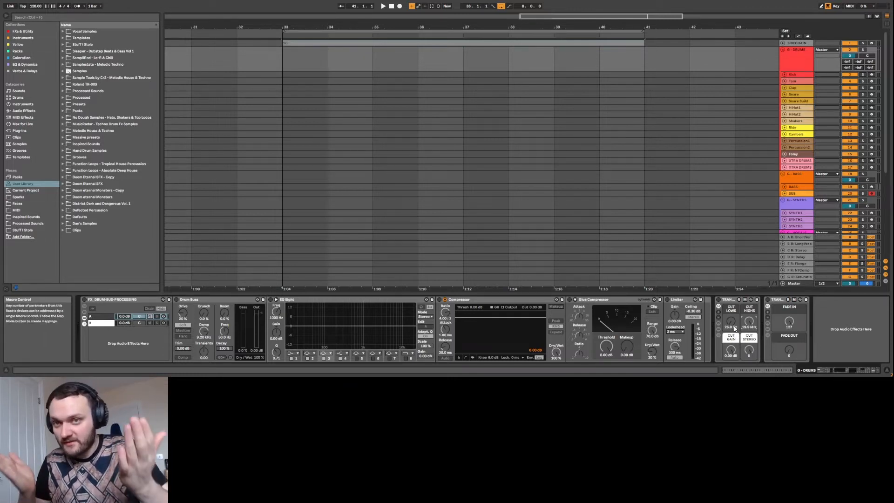
pyautogui.click(774, 302)
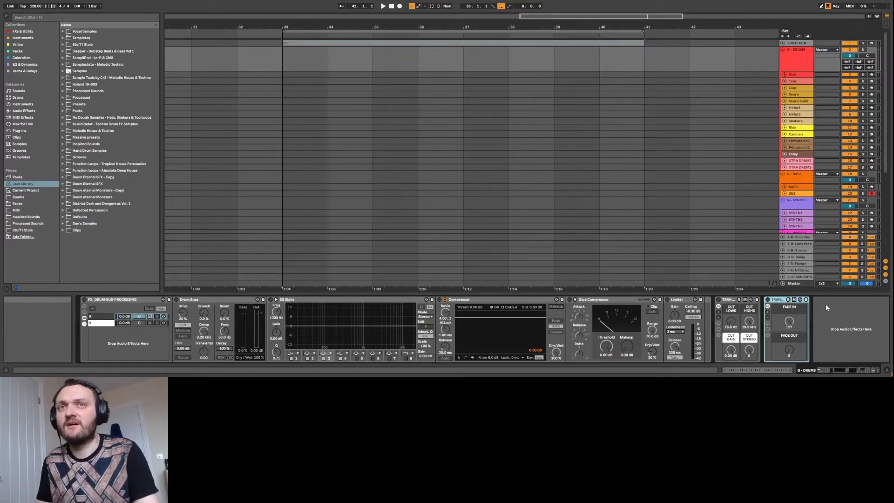
pyautogui.click(797, 68)
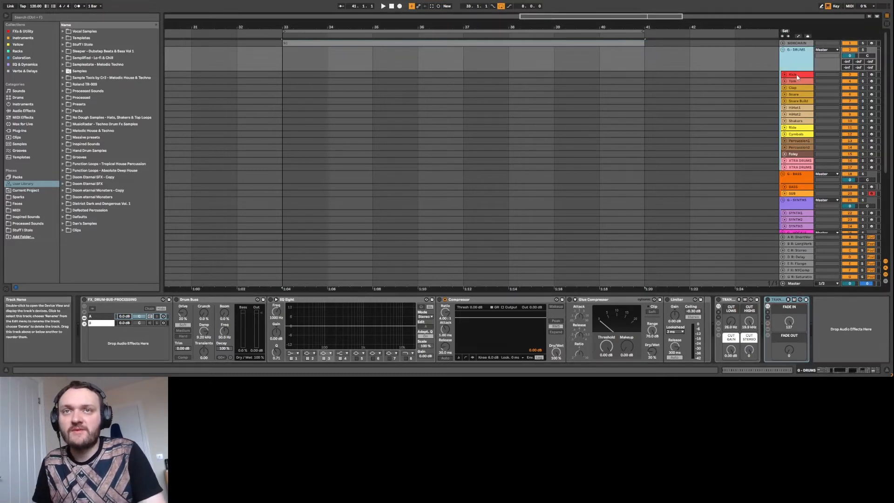
# Step: Arm the Kick track and sweep the kick rack's Select macro to audition different kick sounds
pyautogui.click(798, 77)
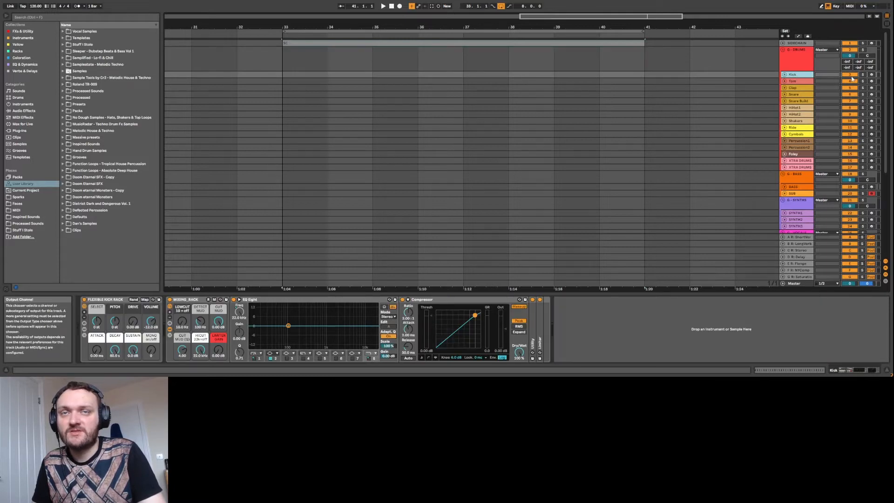
pyautogui.click(872, 75)
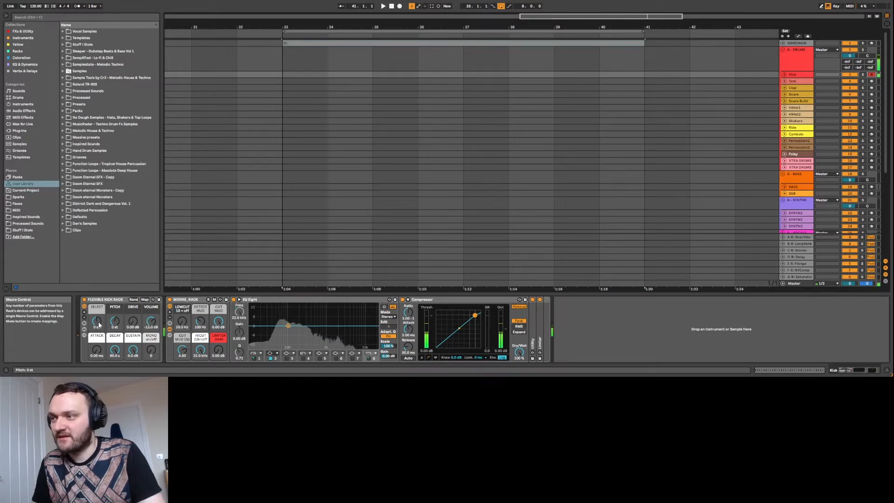
pyautogui.moveTo(99, 325); pyautogui.dragTo(99, 299)
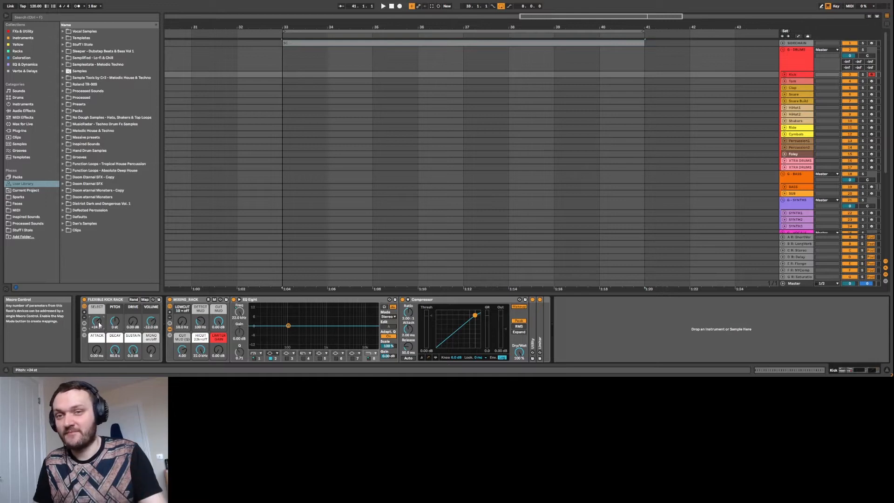
pyautogui.moveTo(98, 322); pyautogui.dragTo(98, 339)
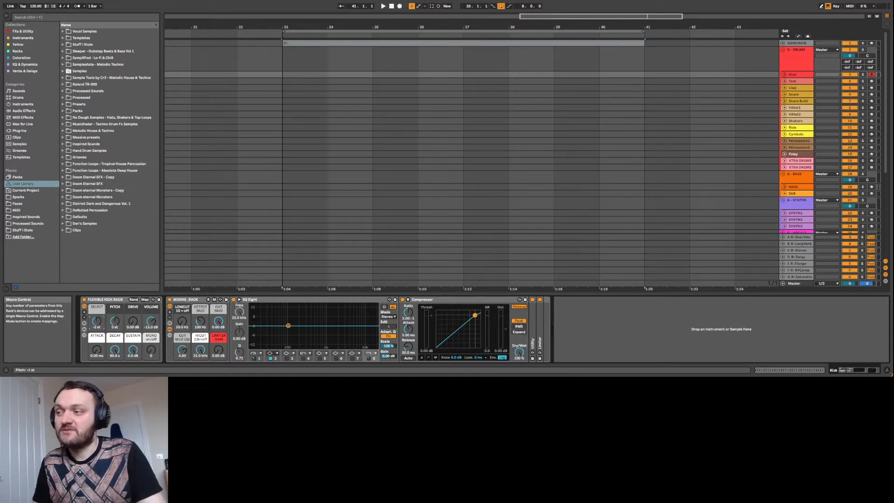
# Step: Try out the kick rack's Pitch, Drive and Volume macros, resetting each to its default
pyautogui.moveTo(116, 326); pyautogui.dragTo(116, 305)
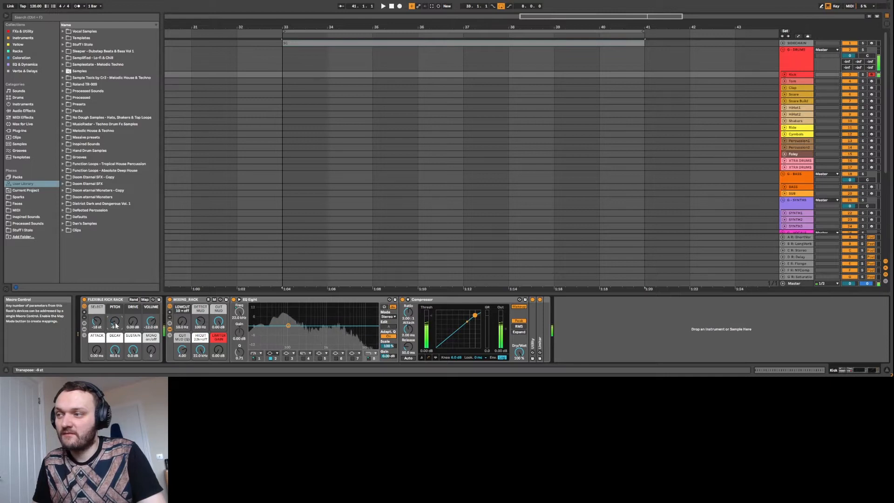
pyautogui.doubleClick(115, 324)
pyautogui.moveTo(133, 322); pyautogui.dragTo(132, 307)
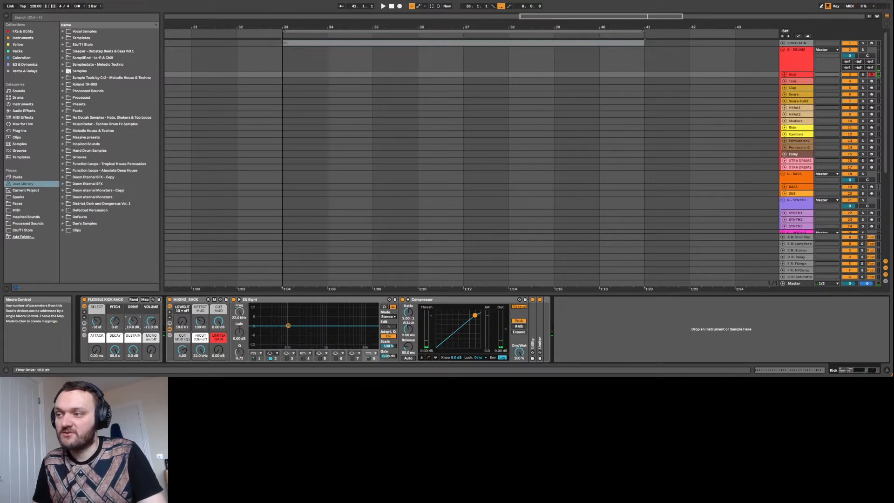
pyautogui.doubleClick(132, 321)
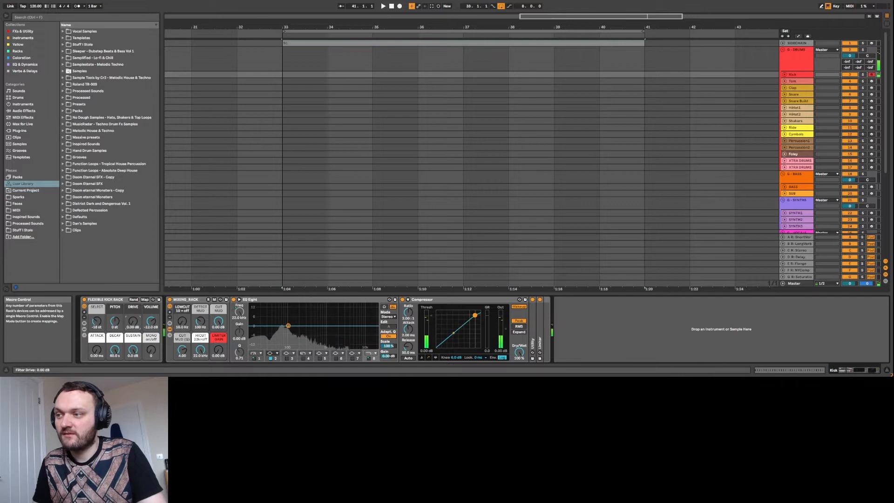
pyautogui.moveTo(151, 321); pyautogui.dragTo(152, 326)
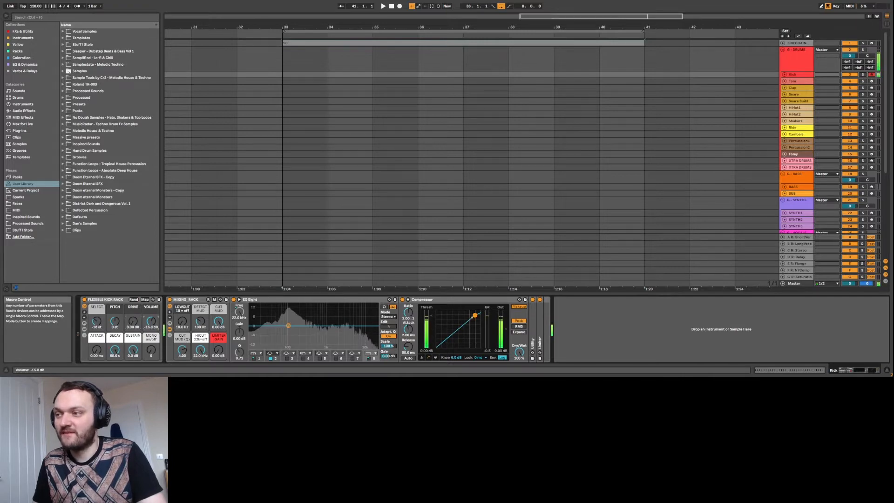
pyautogui.doubleClick(152, 321)
# Step: Try out the kick rack's Attack, Decay, Sustain and Mono macros, leaving each at its default
pyautogui.moveTo(96, 349); pyautogui.dragTo(97, 343)
pyautogui.doubleClick(97, 350)
pyautogui.doubleClick(134, 355)
pyautogui.moveTo(115, 352); pyautogui.dragTo(133, 324)
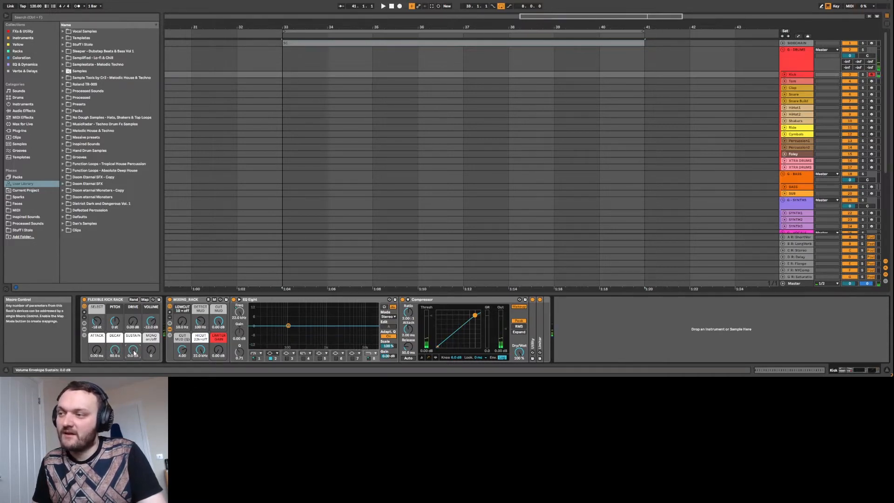
pyautogui.moveTo(150, 353)
pyautogui.mouseDown()
pyautogui.moveTo(150, 329)
pyautogui.moveTo(150, 353)
pyautogui.mouseUp()
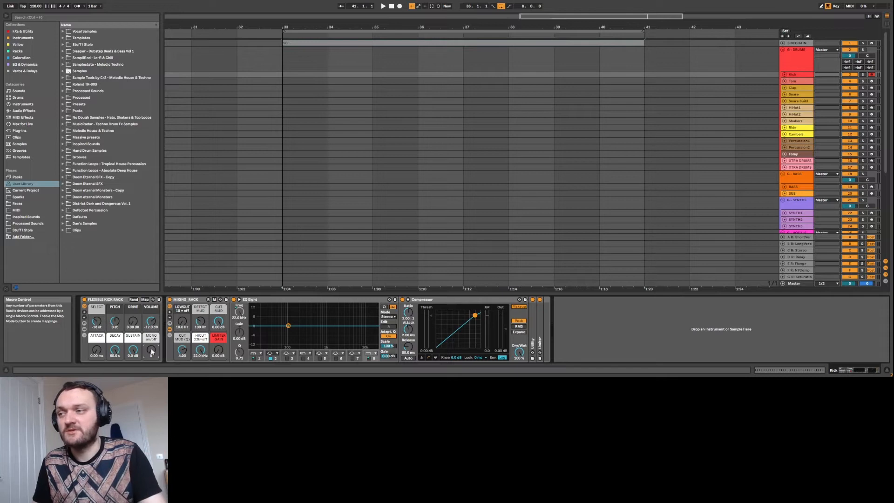
# Step: In the kick's mixing rack, cut the mud at 144 Hz and raise the limiter gain to 16.8 dB
pyautogui.click(188, 303)
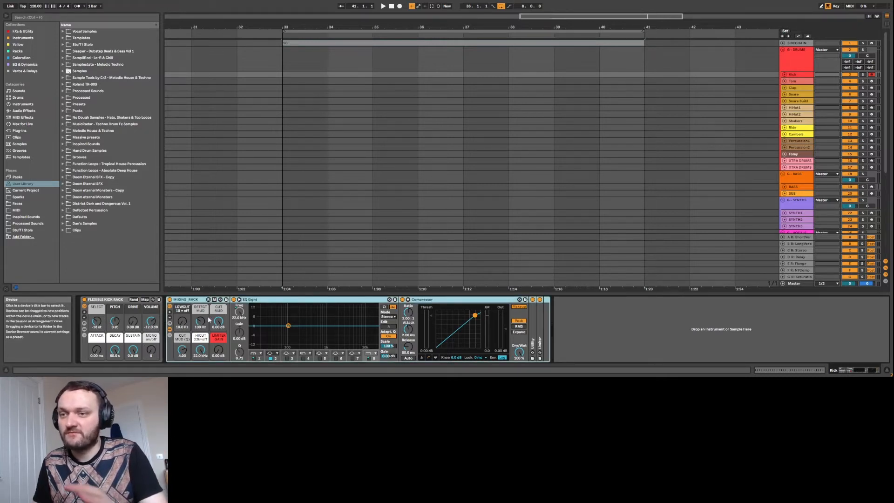
pyautogui.moveTo(208, 319)
pyautogui.mouseDown()
pyautogui.moveTo(209, 312)
pyautogui.moveTo(218, 343)
pyautogui.moveTo(204, 330)
pyautogui.moveTo(218, 318)
pyautogui.mouseUp()
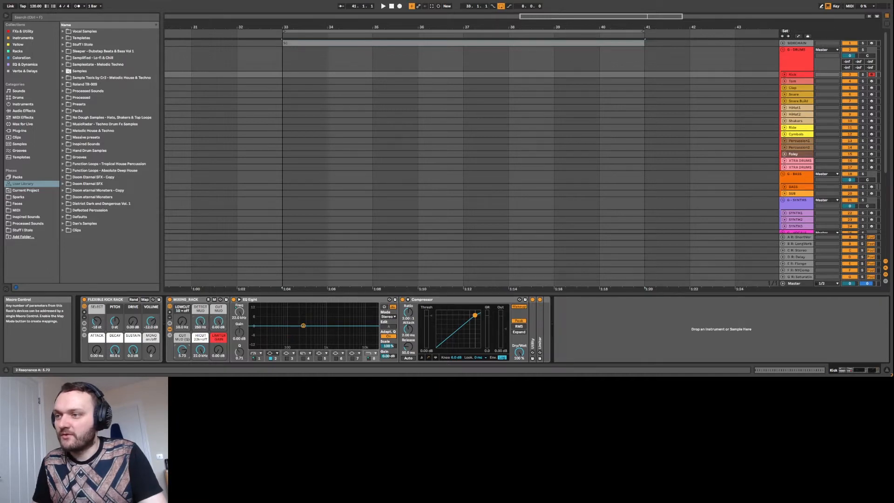
pyautogui.moveTo(216, 321)
pyautogui.mouseDown()
pyautogui.moveTo(215, 352)
pyautogui.moveTo(206, 326)
pyautogui.moveTo(183, 363)
pyautogui.moveTo(201, 328)
pyautogui.moveTo(218, 321)
pyautogui.mouseUp()
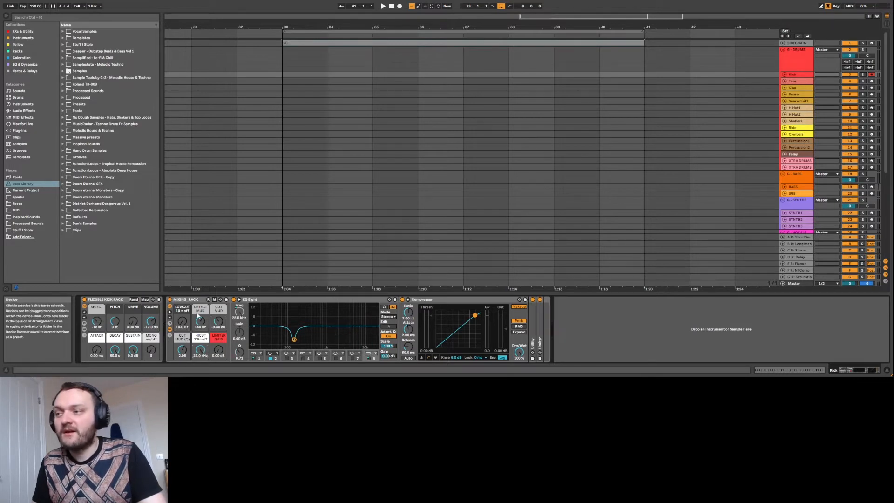
pyautogui.click(424, 300)
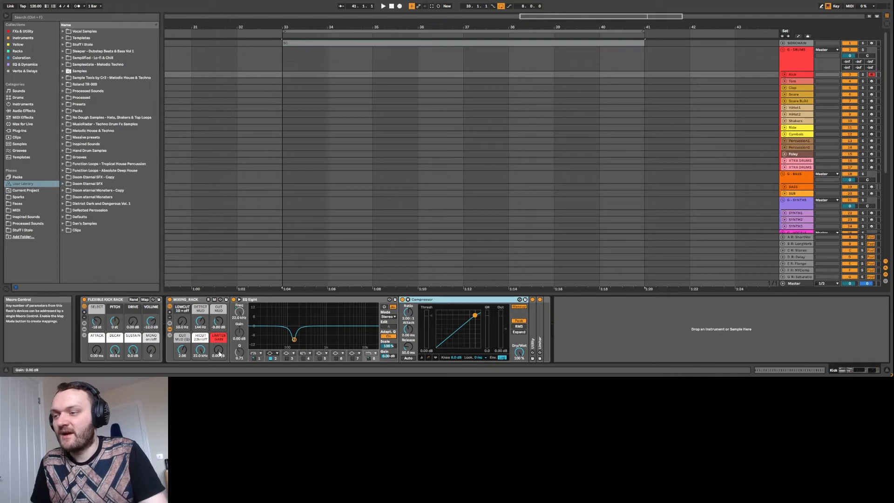
pyautogui.moveTo(219, 353); pyautogui.dragTo(219, 325)
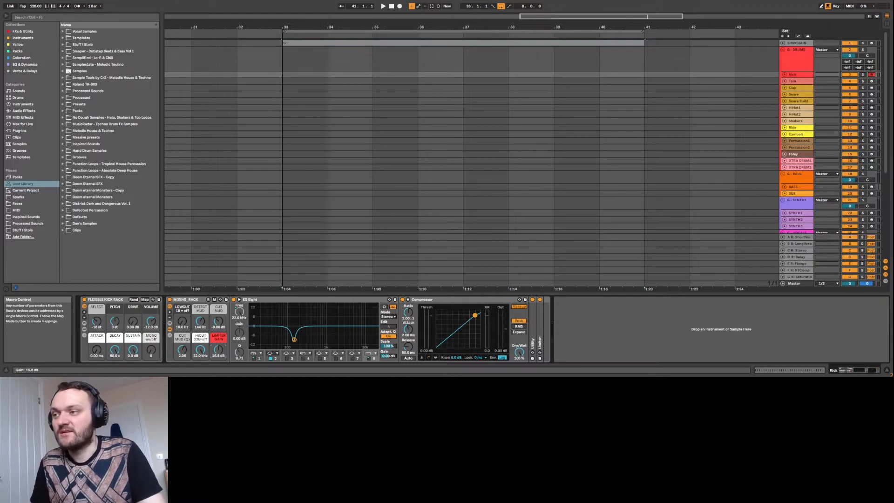
# Step: Search the sample library for "tom", load a tom sample into the Tom track's Simpler, and audition it
pyautogui.click(794, 82)
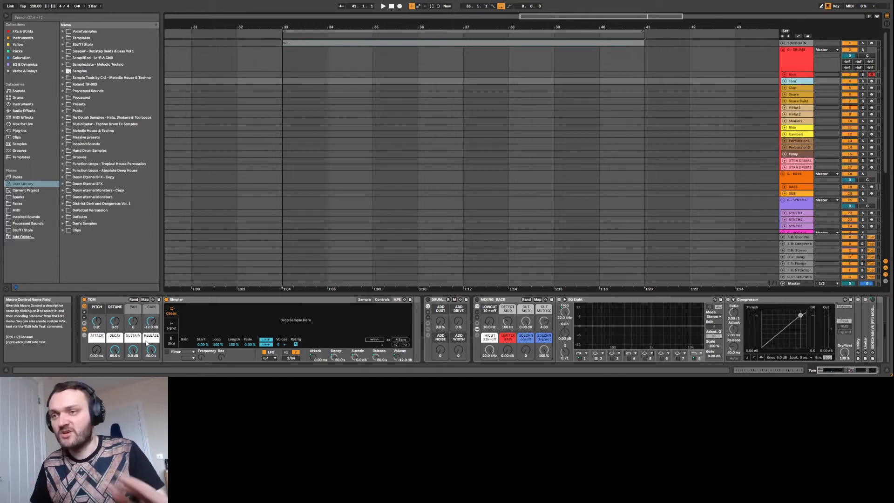
pyautogui.click(22, 157)
pyautogui.click(20, 144)
pyautogui.click(53, 18)
pyautogui.write('tom')
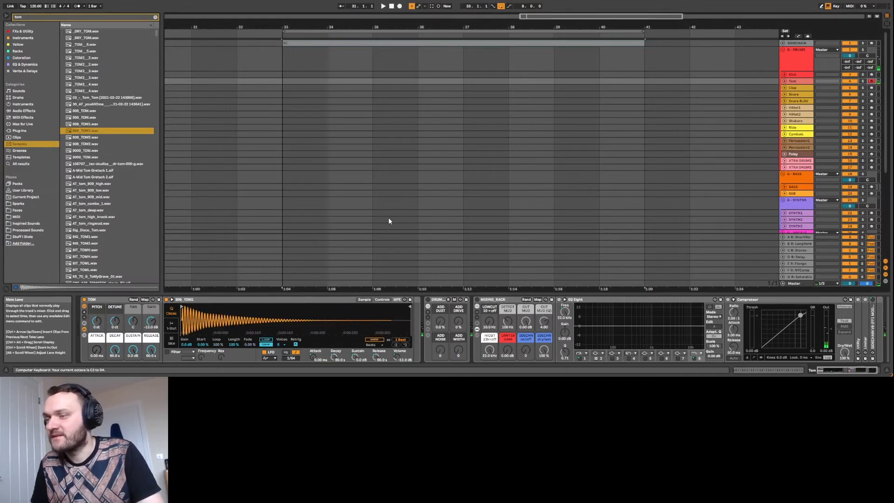
pyautogui.press('a')
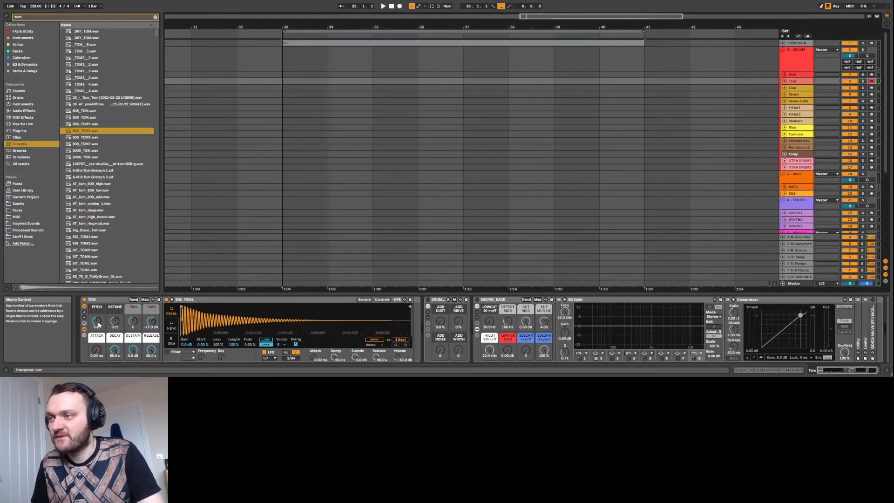
# Step: Try out the TOM rack's Pitch and Pan macros while playing the sample, leaving both at their defaults
pyautogui.moveTo(98, 324)
pyautogui.mouseDown()
pyautogui.moveTo(98, 333)
pyautogui.moveTo(98, 325)
pyautogui.mouseUp()
pyautogui.press('a')
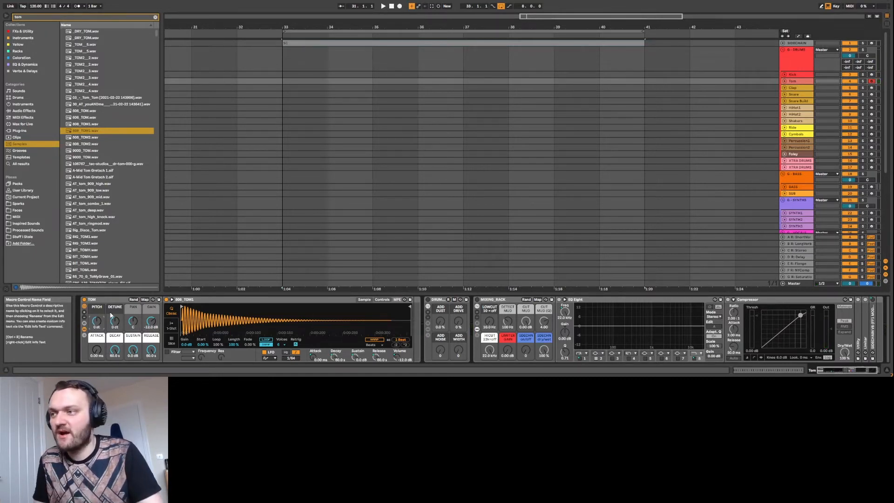
pyautogui.moveTo(132, 321)
pyautogui.mouseDown()
pyautogui.moveTo(132, 302)
pyautogui.moveTo(132, 321)
pyautogui.mouseUp()
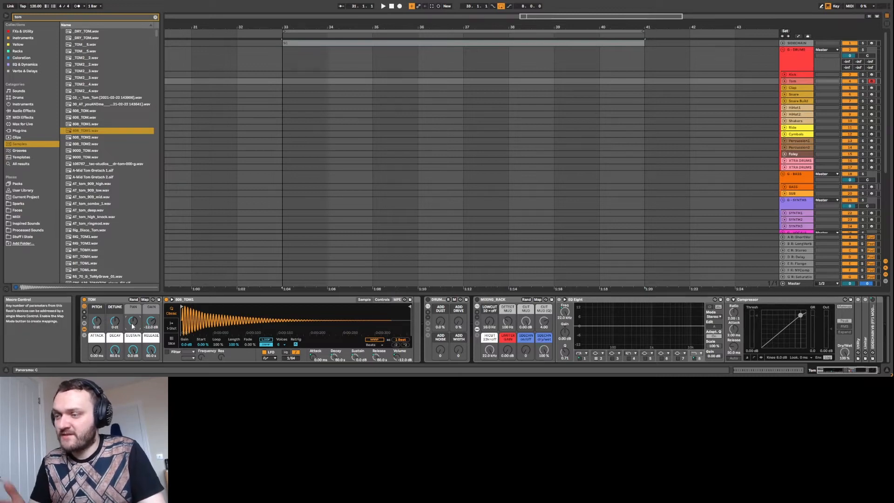
# Step: Adjust the LFO pitch amount in the tom Simpler's controls, and hide the TOM rack's inner device
pyautogui.click(382, 300)
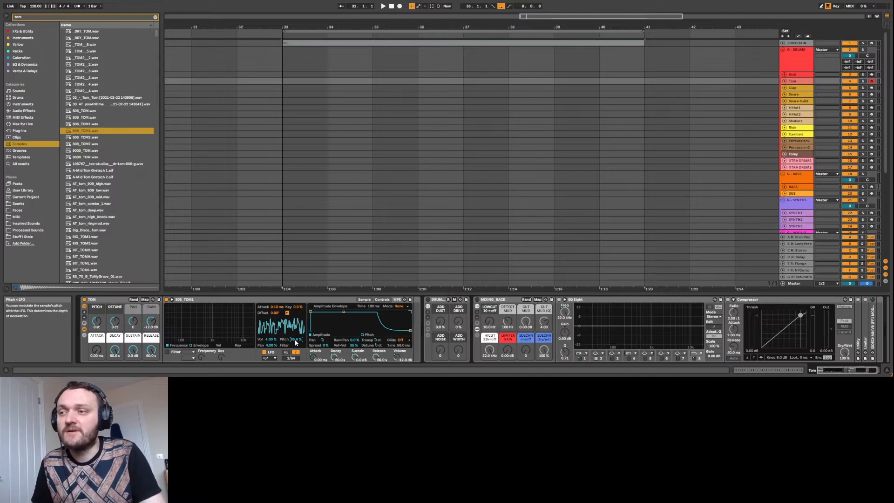
pyautogui.moveTo(296, 341); pyautogui.dragTo(295, 342)
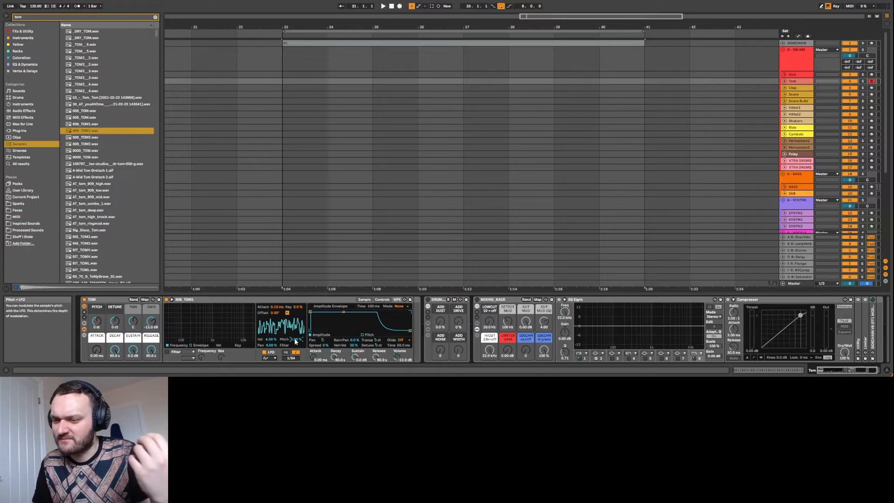
pyautogui.click(184, 302)
pyautogui.press('Delete')
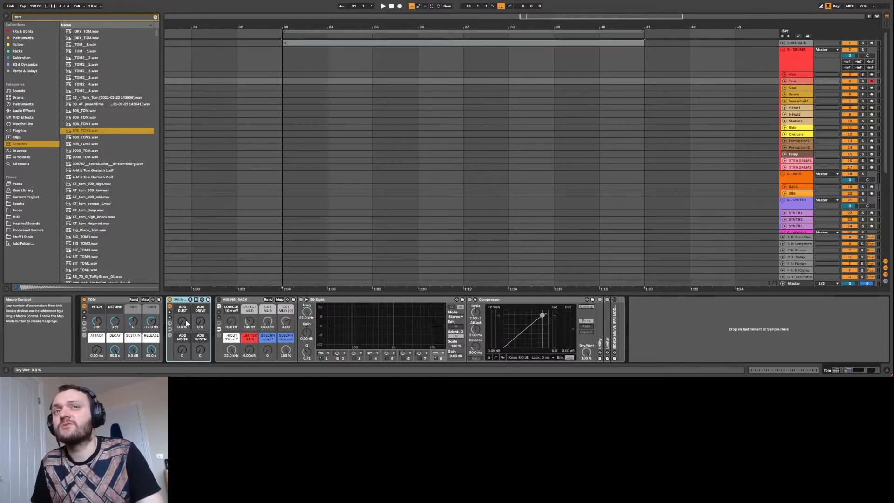
# Step: Try out the Add Dust and Add Drive macros on the tom's drum effects rack, returning both to 0 %
pyautogui.moveTo(186, 323); pyautogui.dragTo(186, 315)
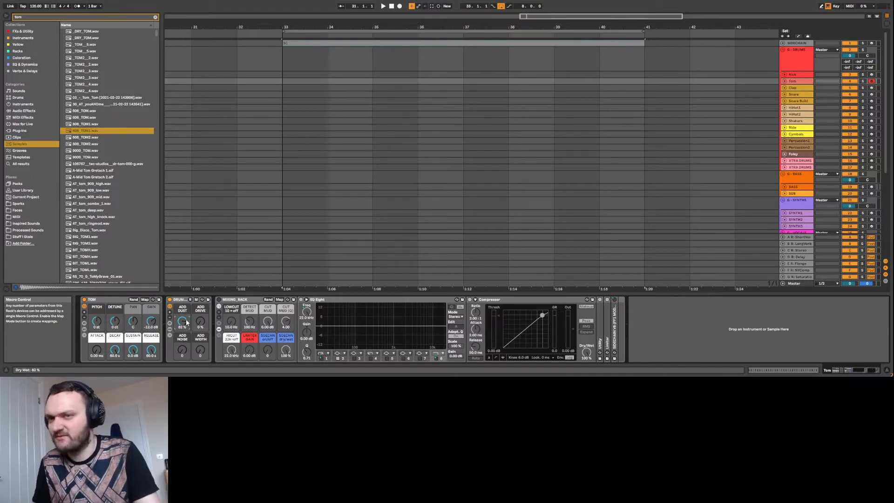
pyautogui.moveTo(186, 322); pyautogui.dragTo(187, 354)
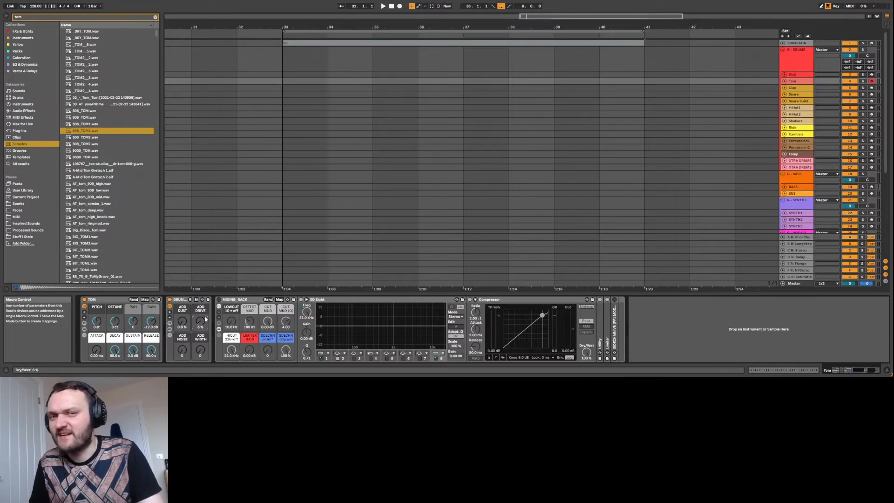
pyautogui.moveTo(205, 318); pyautogui.dragTo(205, 300)
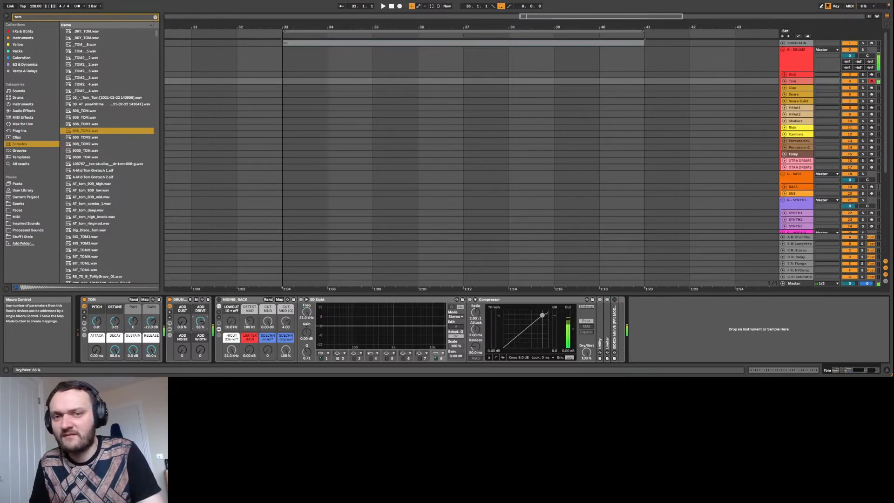
pyautogui.moveTo(202, 319); pyautogui.dragTo(184, 350)
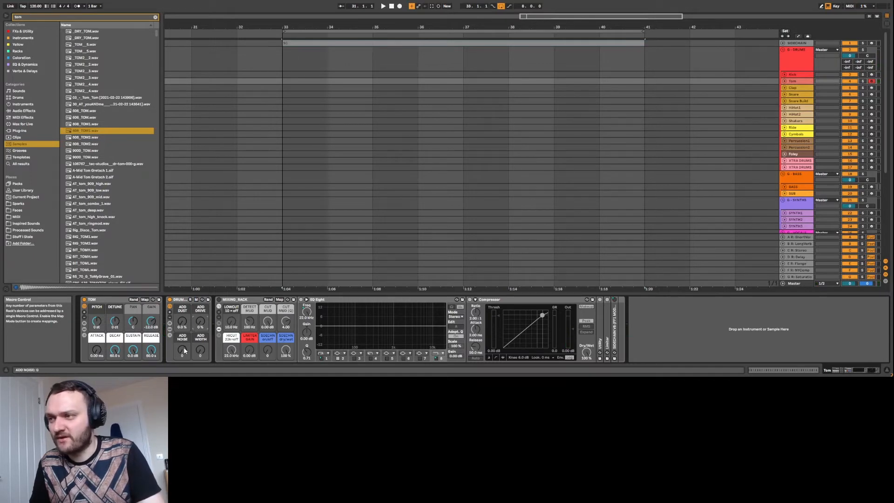
# Step: Try out the Add Noise and Add Width macros on the tom's drum effects rack, returning both to 0
pyautogui.moveTo(185, 350)
pyautogui.mouseDown()
pyautogui.moveTo(182, 326)
pyautogui.moveTo(183, 354)
pyautogui.mouseUp()
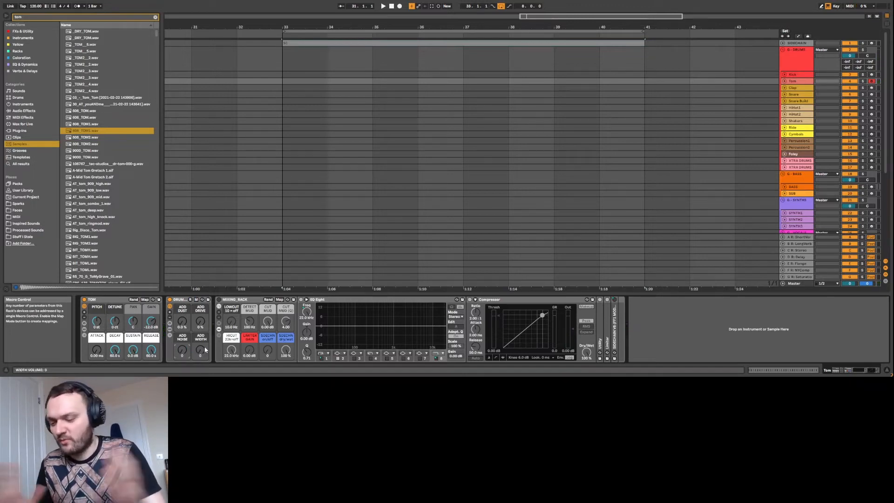
pyautogui.moveTo(205, 350); pyautogui.dragTo(205, 343)
pyautogui.moveTo(200, 349); pyautogui.dragTo(200, 338)
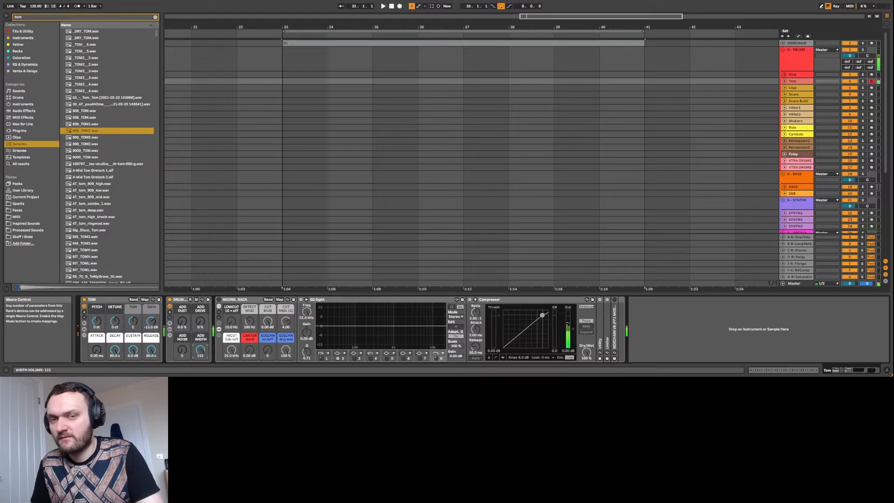
pyautogui.moveTo(204, 350); pyautogui.dragTo(204, 405)
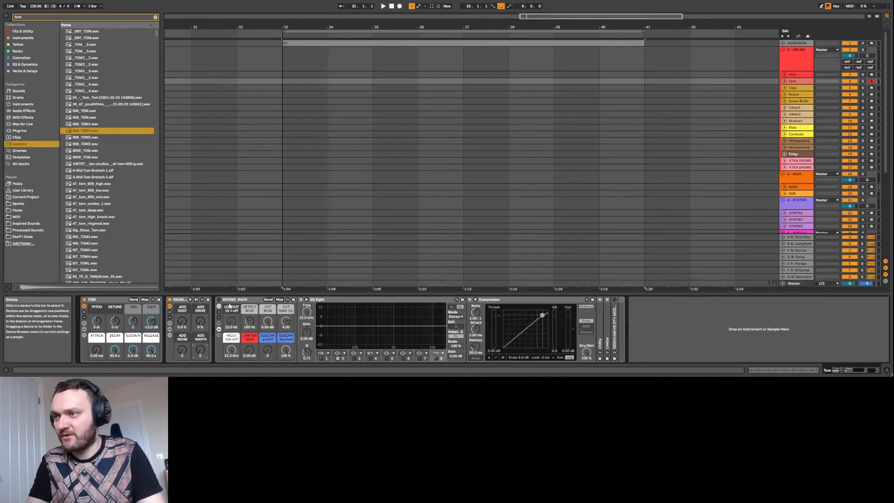
# Step: Turn on the tom's MIXING_RACK and set its sidechain compressor's audio source to the SIDECHAIN track
pyautogui.click(219, 300)
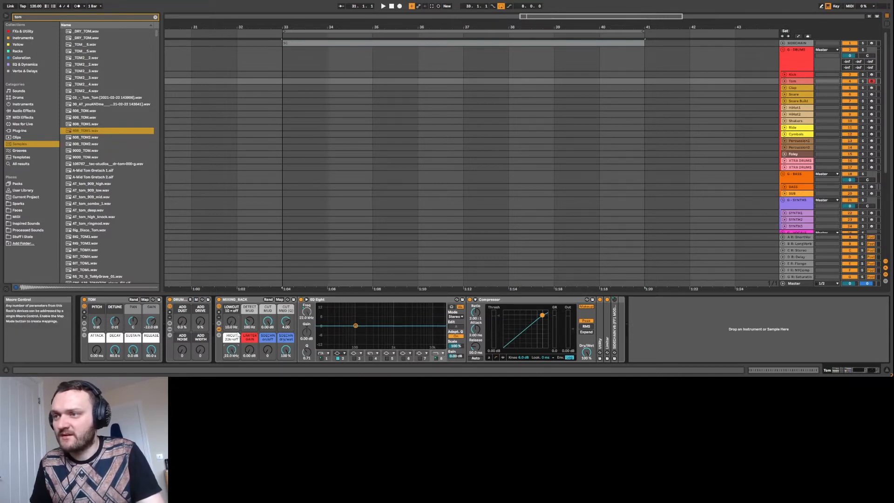
pyautogui.doubleClick(615, 326)
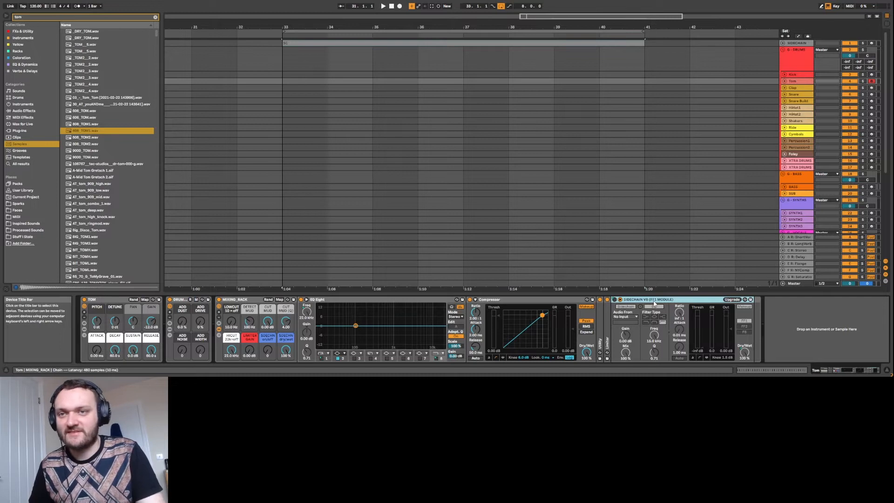
pyautogui.click(623, 315)
pyautogui.click(632, 132)
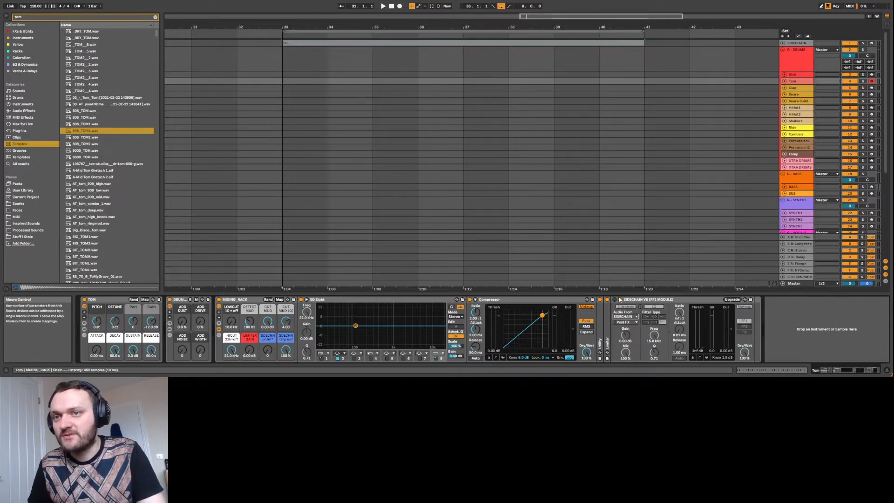
pyautogui.doubleClick(638, 299)
# Step: Raise the mixing rack's sidechain on/off macro to 127 and try out the sidechain dry/wet macro
pyautogui.moveTo(268, 349); pyautogui.dragTo(268, 326)
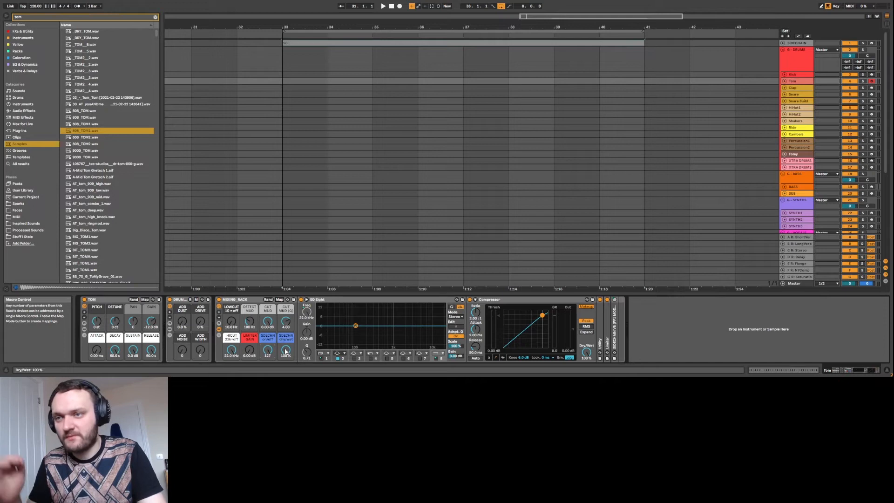
pyautogui.moveTo(285, 351); pyautogui.dragTo(285, 382)
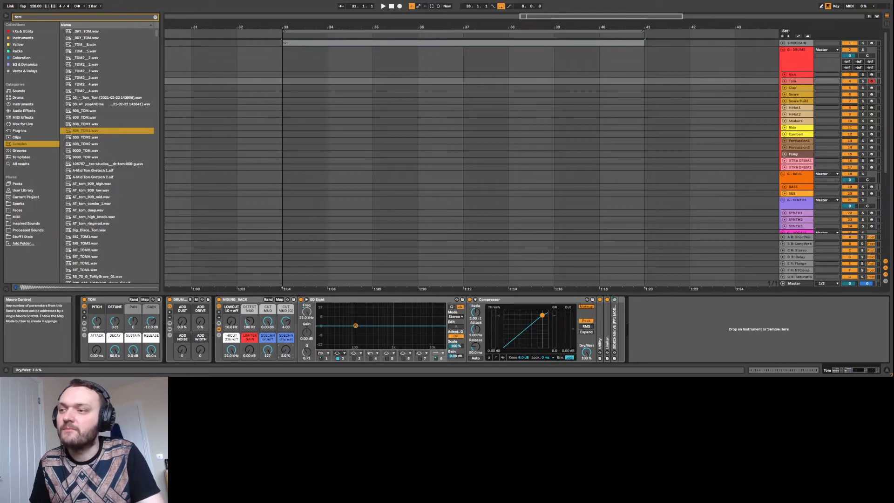
# Step: Review the SIDECHAIN track's Decay rack and the device chains of the drum tracks from Tom through XTRA DRUMS
pyautogui.click(793, 43)
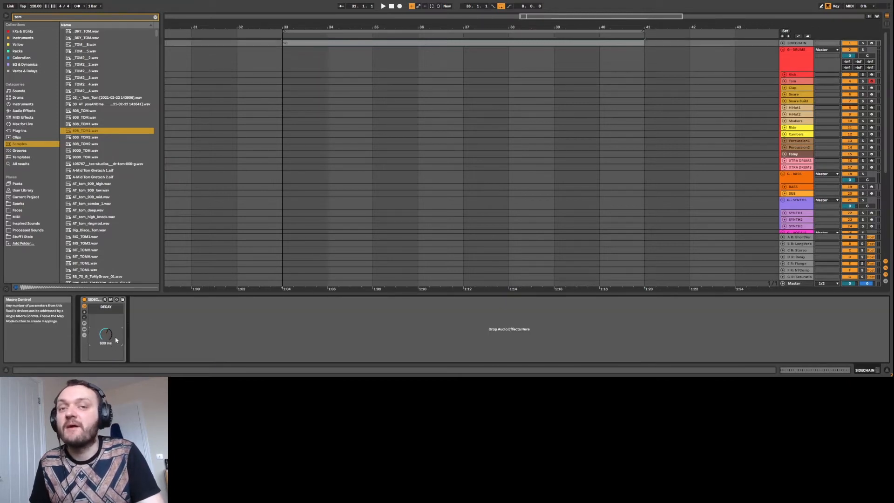
pyautogui.click(793, 81)
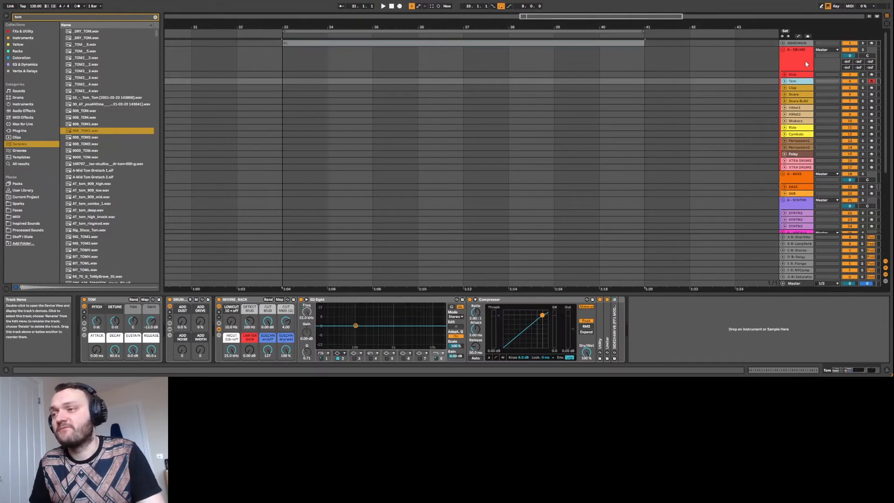
pyautogui.click(793, 88)
pyautogui.click(790, 93)
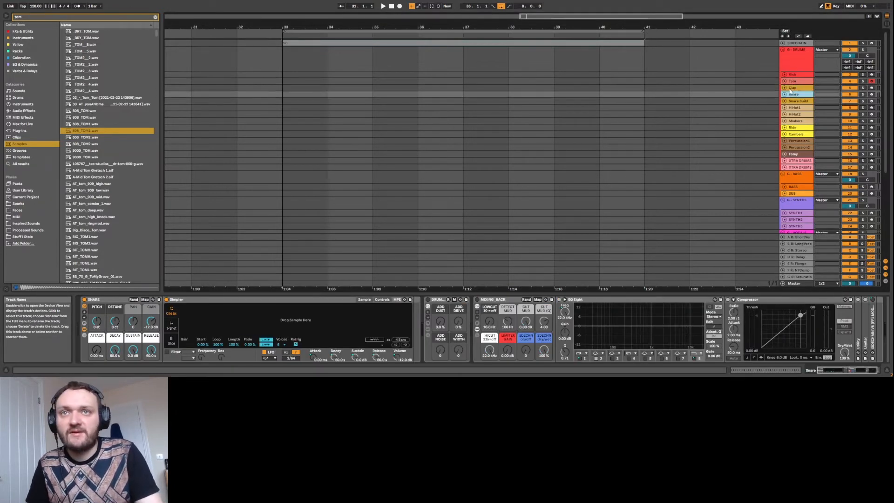
pyautogui.press('Down')
pyautogui.press('Down')
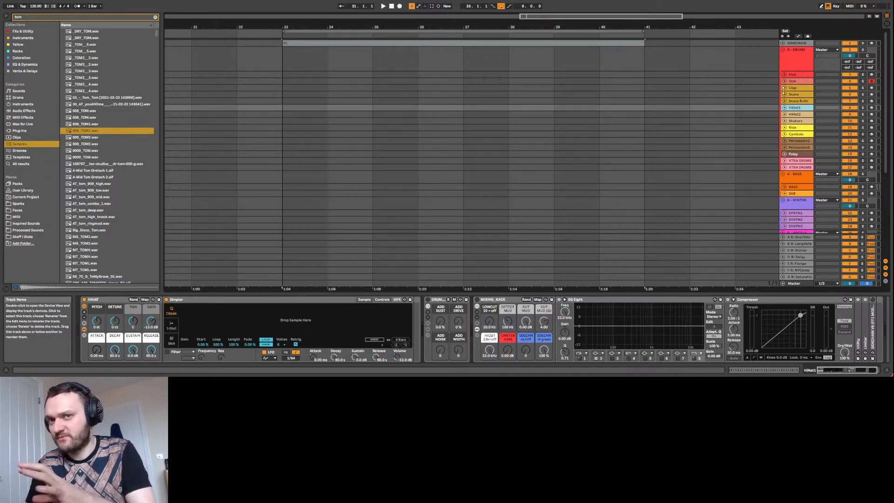
pyautogui.press('Down')
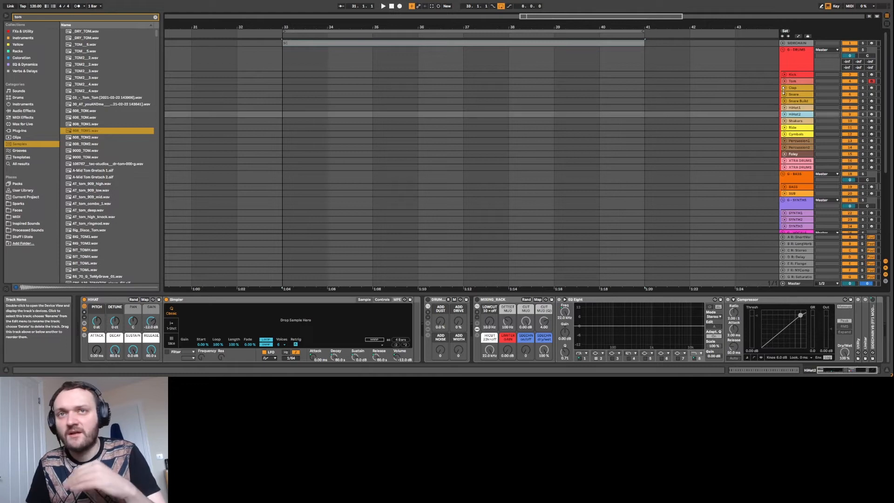
pyautogui.press('Down')
pyautogui.press('Down')
pyautogui.press('Down')
pyautogui.press('Down')
pyautogui.press('Down')
pyautogui.press('Down')
pyautogui.press('Down')
pyautogui.press('Down')
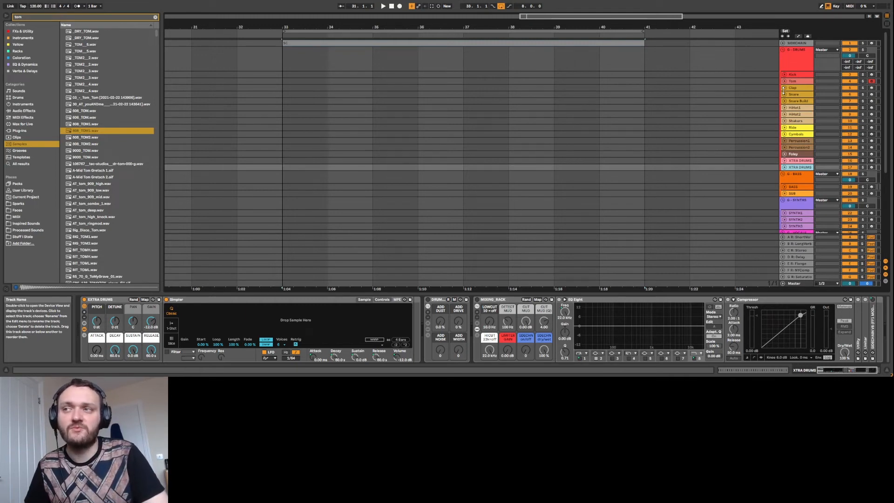
# Step: Select the Snare Build track and show the devices inside its drum build rack
pyautogui.click(793, 94)
pyautogui.click(797, 101)
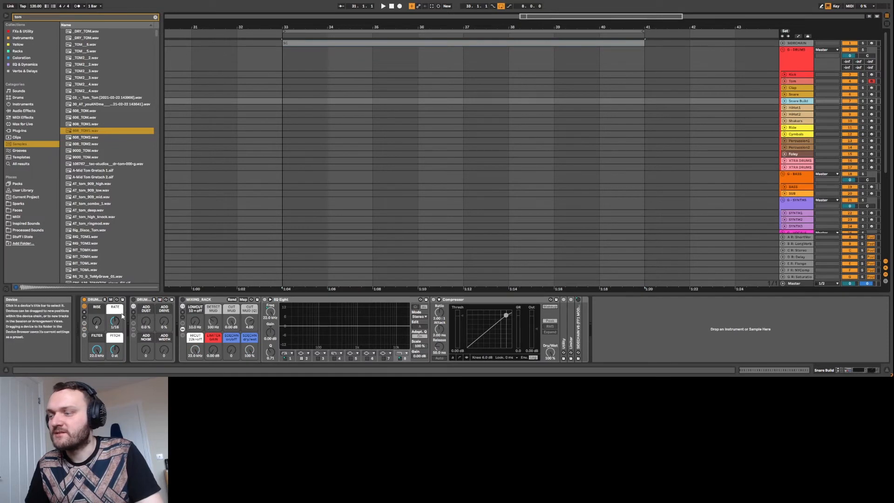
pyautogui.click(84, 331)
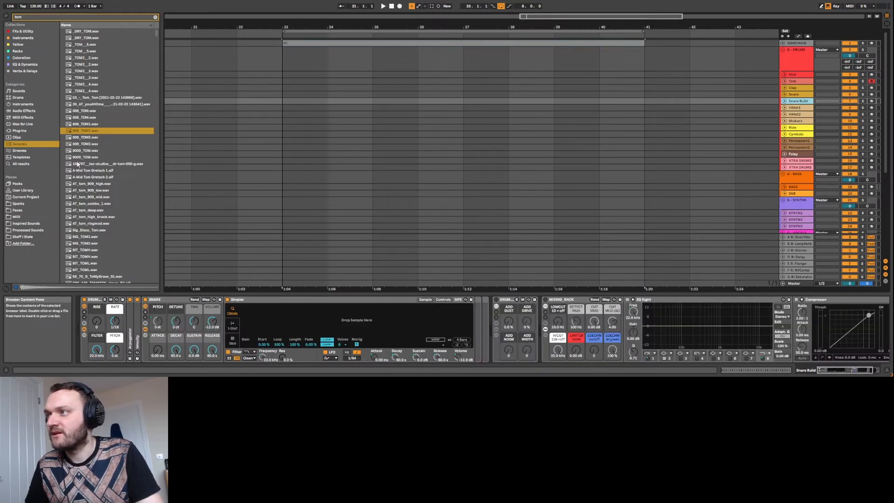
# Step: Search the sample library for "snare", load 90_Snare_SP_03.wav into the Snare Build Simpler, and arm the track
pyautogui.click(64, 17)
pyautogui.write('snare')
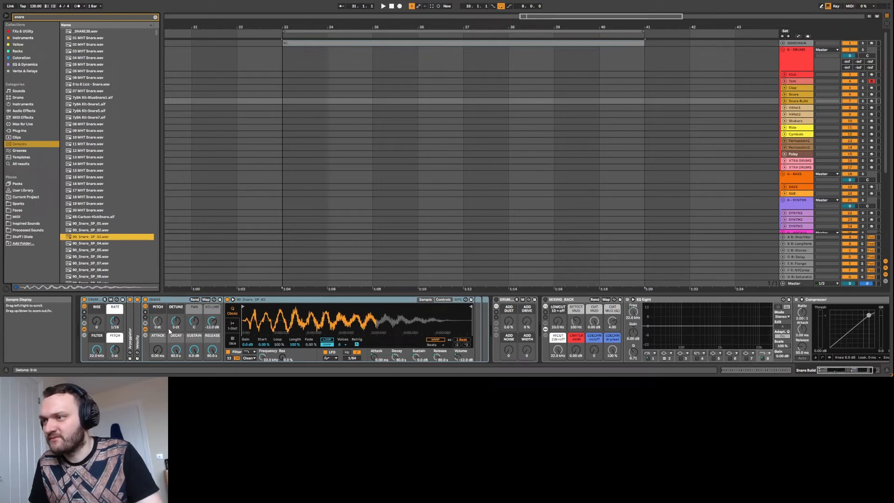
pyautogui.click(872, 102)
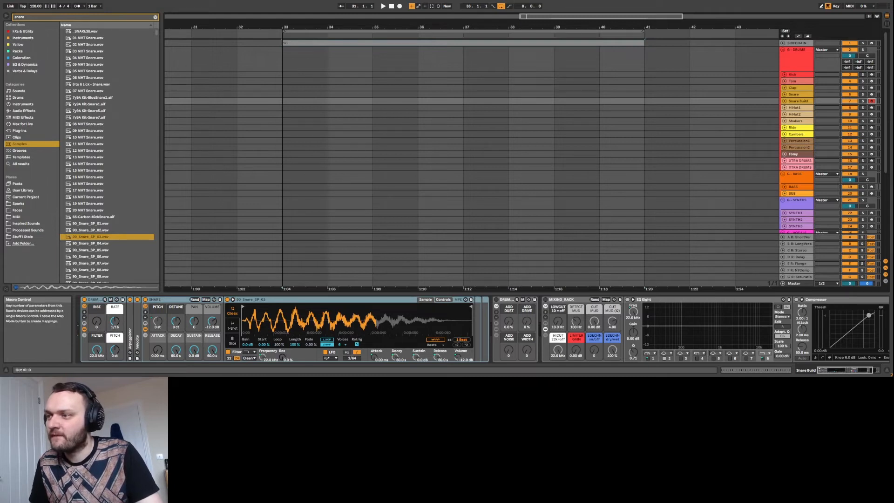
# Step: Raise the snare build rack's Rise macro to 127 and try out its Pitch, Rate and Filter macros
pyautogui.moveTo(96, 321); pyautogui.dragTo(96, 316)
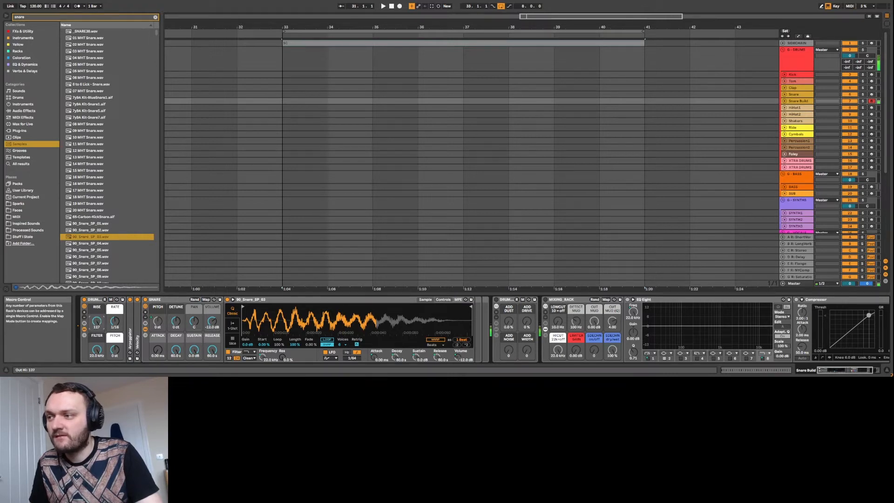
pyautogui.moveTo(115, 350)
pyautogui.mouseDown()
pyautogui.moveTo(114, 332)
pyautogui.moveTo(115, 355)
pyautogui.mouseUp()
pyautogui.doubleClick(115, 348)
pyautogui.moveTo(117, 323); pyautogui.dragTo(98, 350)
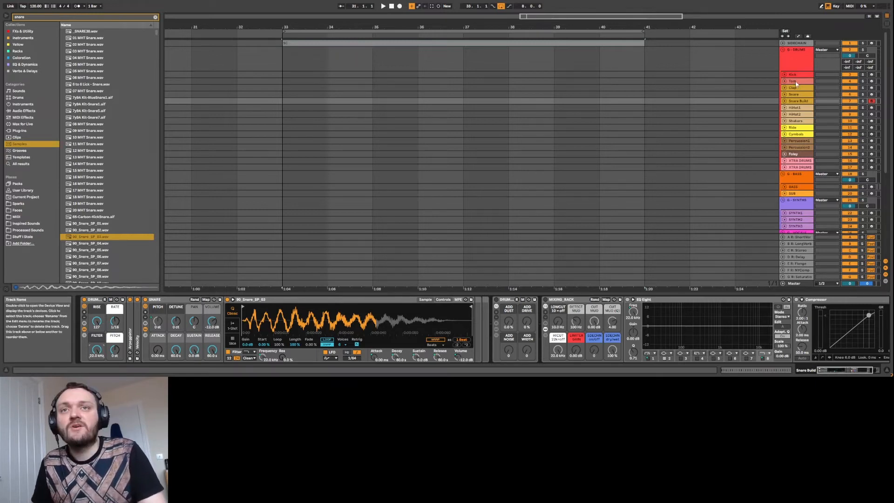
# Step: Fold the G-DRUMS group and show the G-BASS group's device chain
pyautogui.click(783, 50)
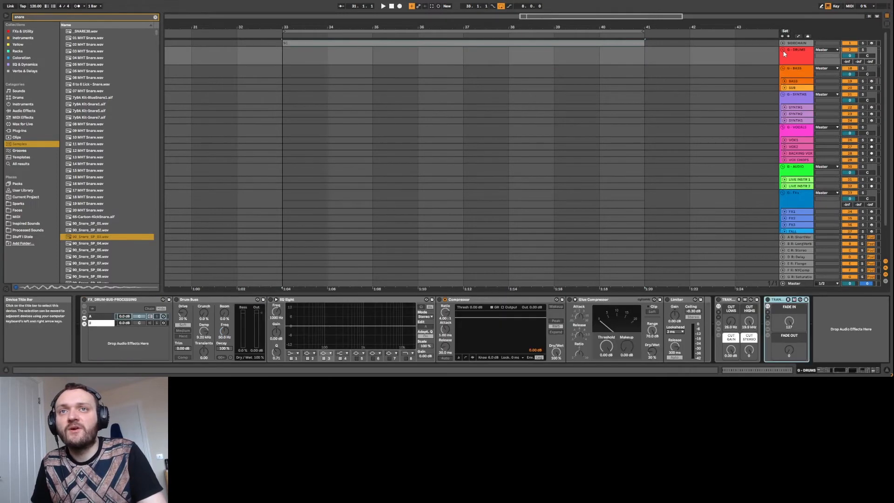
pyautogui.click(793, 74)
pyautogui.click(614, 333)
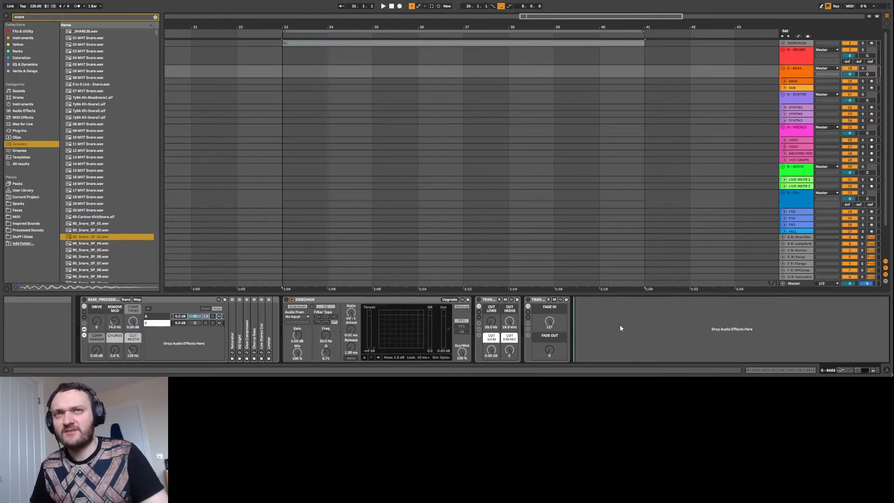
# Step: Duplicate the BASS track inside the G-BASS group
pyautogui.click(803, 82)
pyautogui.hotkey('ctrl', 'd')
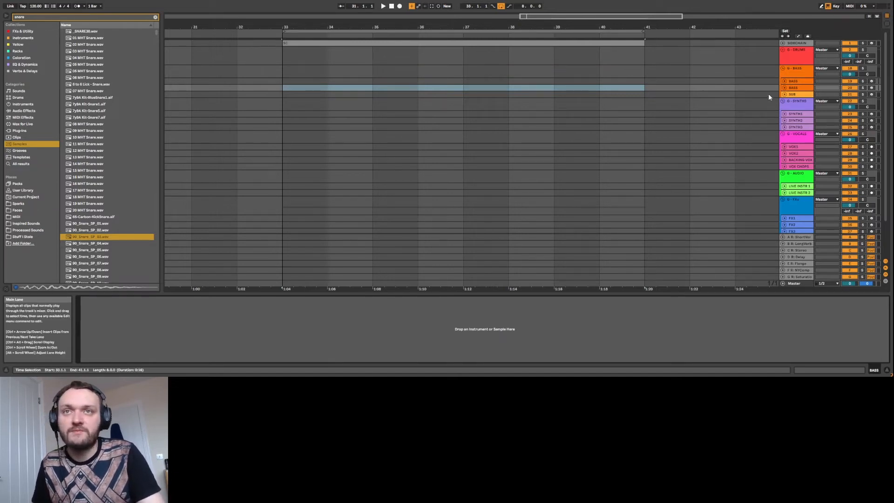
pyautogui.click(795, 89)
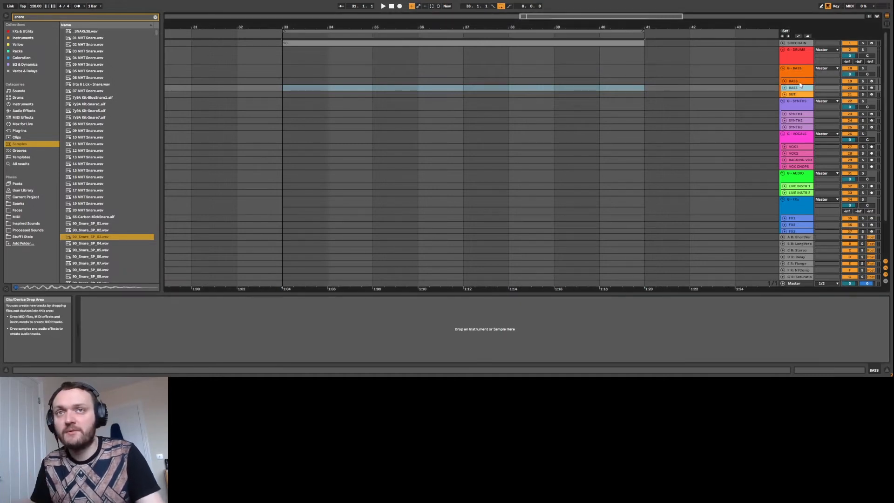
# Step: Turn on the bass processing rack on the G-BASS group and try out its Drive macro
pyautogui.click(802, 71)
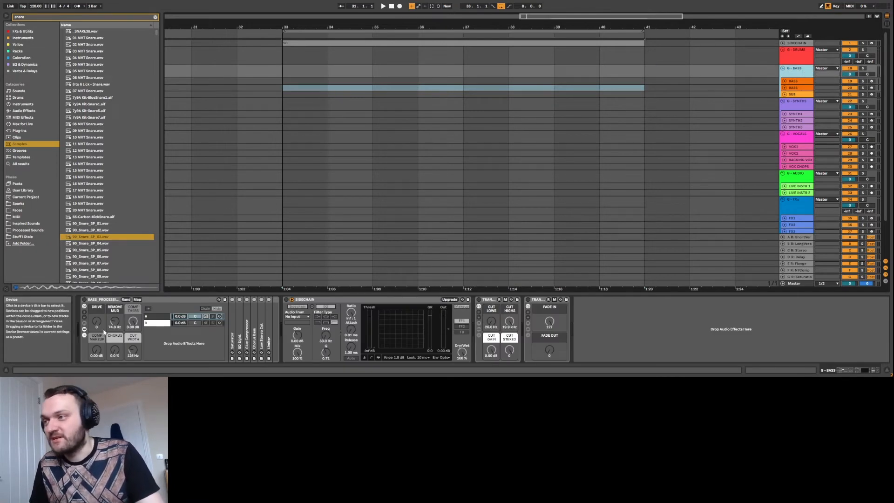
pyautogui.click(86, 305)
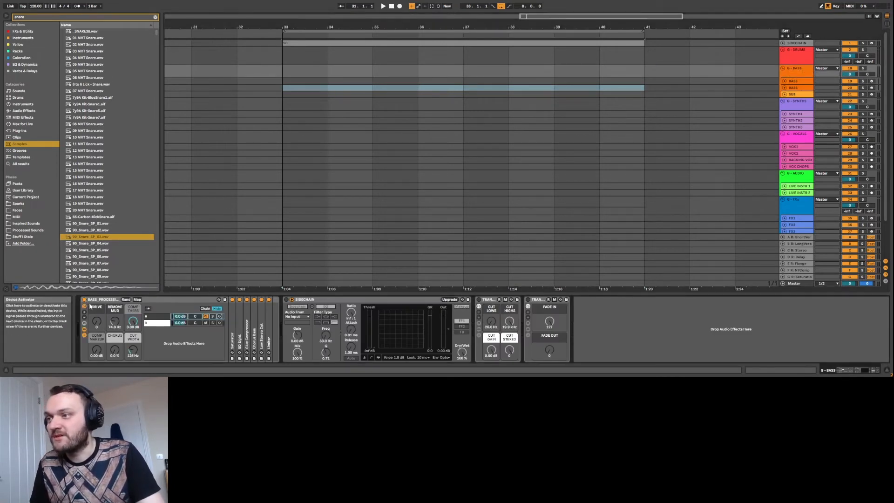
pyautogui.moveTo(97, 322)
pyautogui.mouseDown()
pyautogui.moveTo(97, 302)
pyautogui.moveTo(97, 323)
pyautogui.mouseUp()
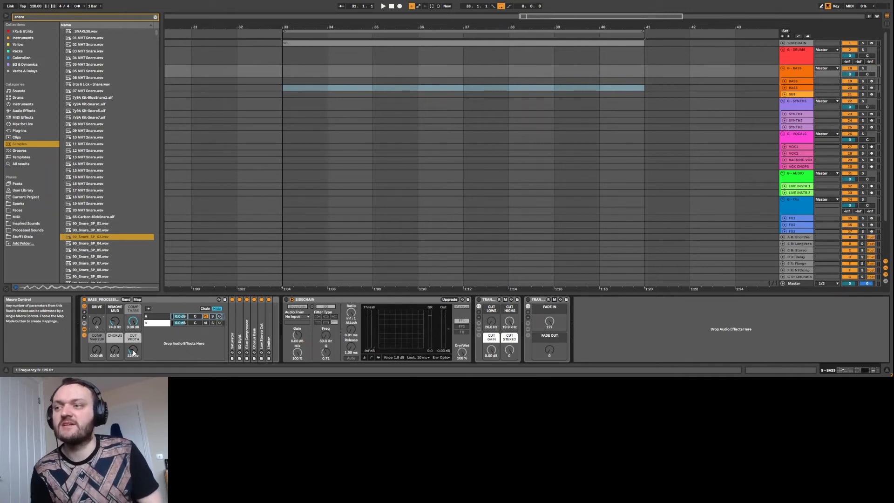
# Step: Look over the SIDECHAIN compressor and the two transition racks in the G-BASS group's chain
pyautogui.click(319, 301)
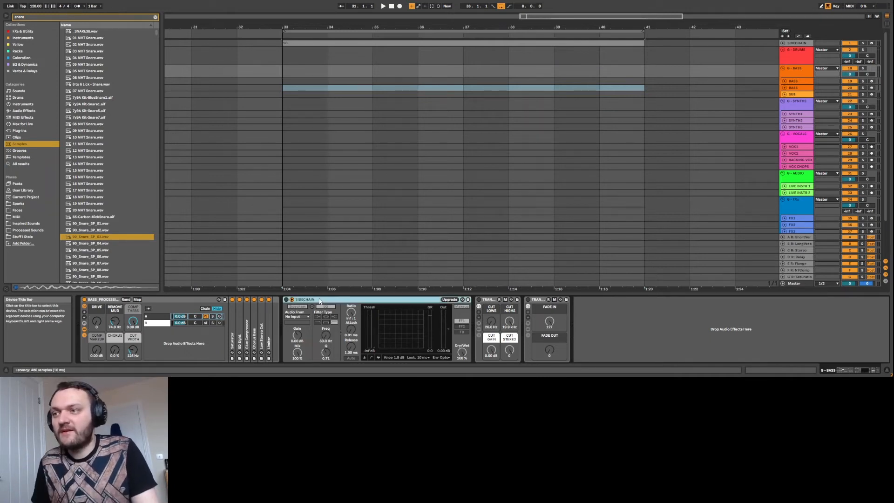
pyautogui.click(489, 300)
pyautogui.click(538, 301)
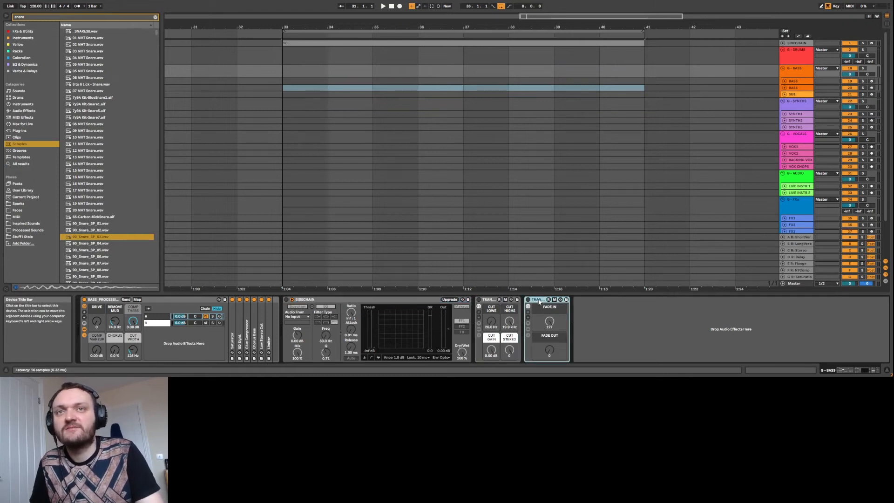
# Step: Arm the SUB track, play notes on it, and sweep the SUB rack's Filter macro up and down
pyautogui.click(810, 96)
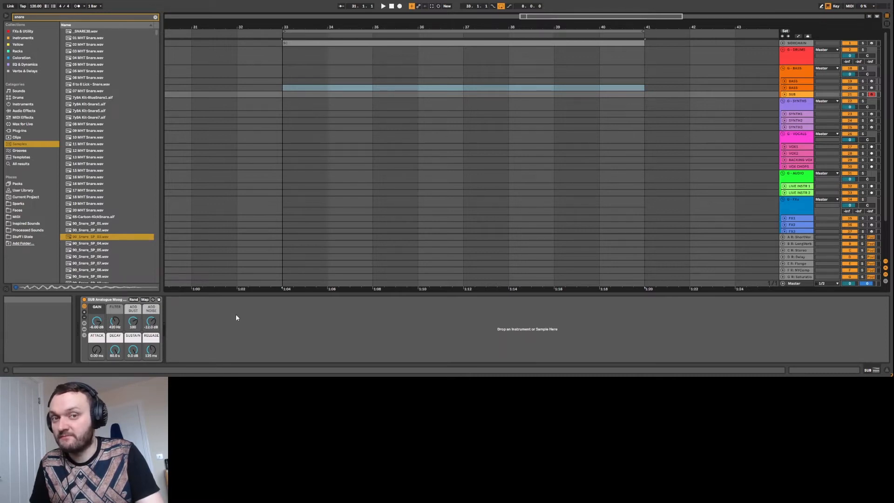
pyautogui.press('a')
pyautogui.moveTo(115, 321); pyautogui.dragTo(115, 310)
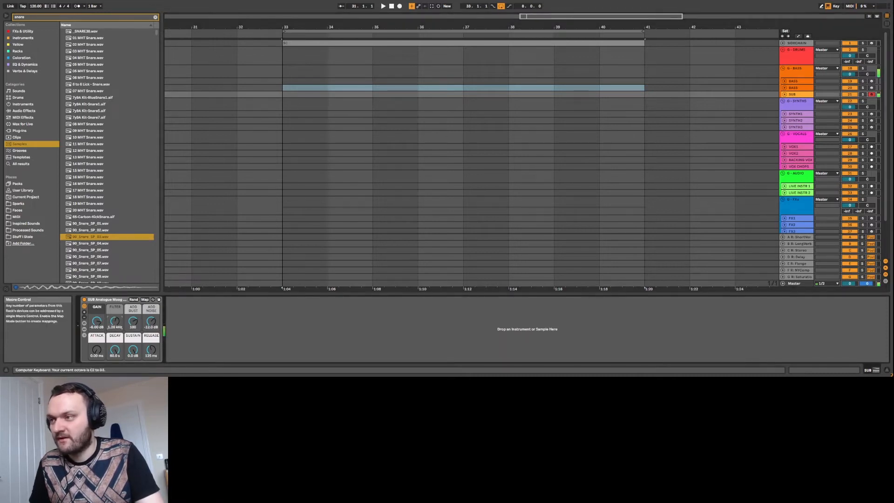
pyautogui.moveTo(115, 322)
pyautogui.mouseDown()
pyautogui.moveTo(115, 338)
pyautogui.moveTo(115, 316)
pyautogui.mouseUp()
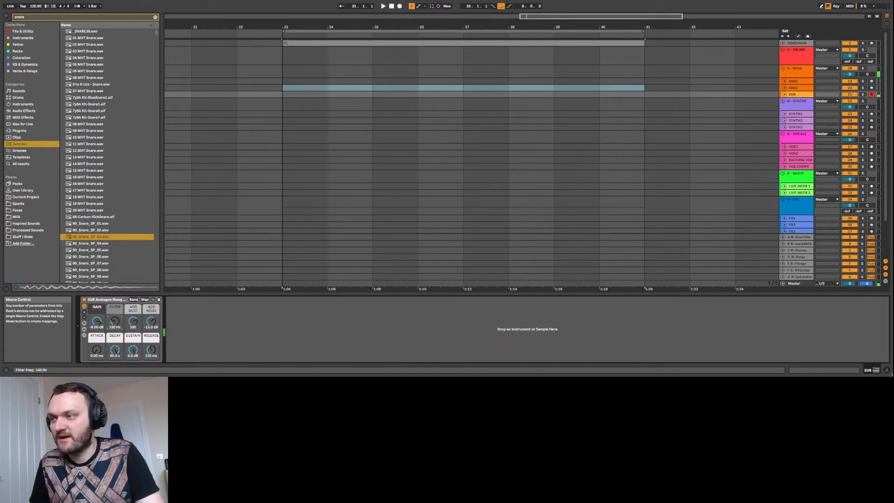
# Step: Raise the SUB rack's Gain, Filter, Add Dust and Add Noise macros while playing, and try out its envelope macros
pyautogui.moveTo(97, 321); pyautogui.dragTo(115, 318)
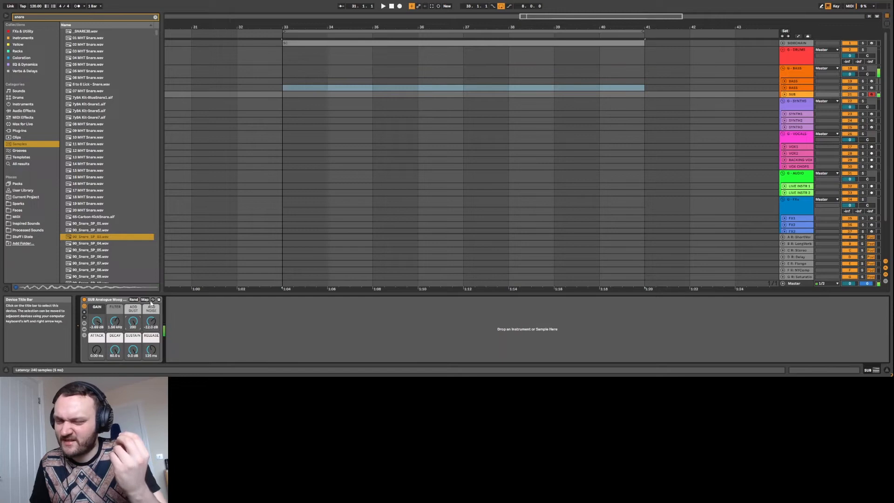
pyautogui.moveTo(115, 321); pyautogui.dragTo(151, 325)
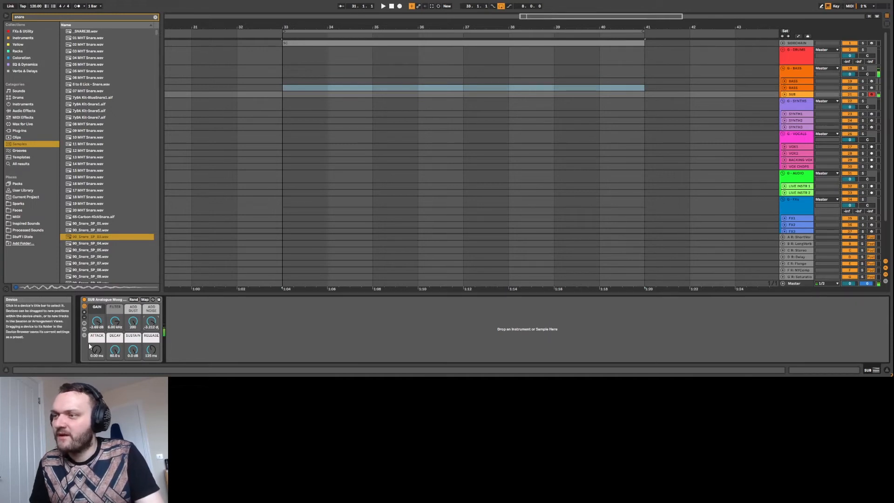
pyautogui.moveTo(133, 352); pyautogui.dragTo(116, 378)
pyautogui.moveTo(150, 323); pyautogui.dragTo(113, 335)
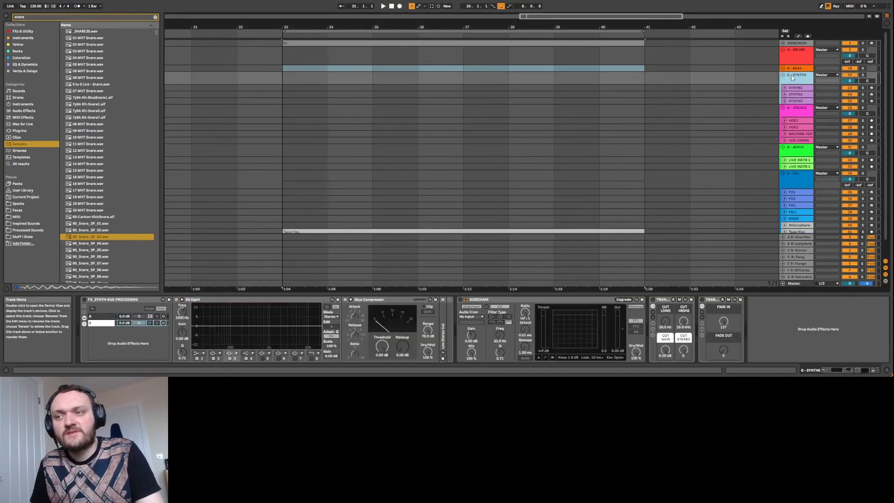
# Step: Look over the SIDECHAIN compressor and the two transition racks in the G-SYNTHS group's chain, and collapse the group
pyautogui.click(757, 318)
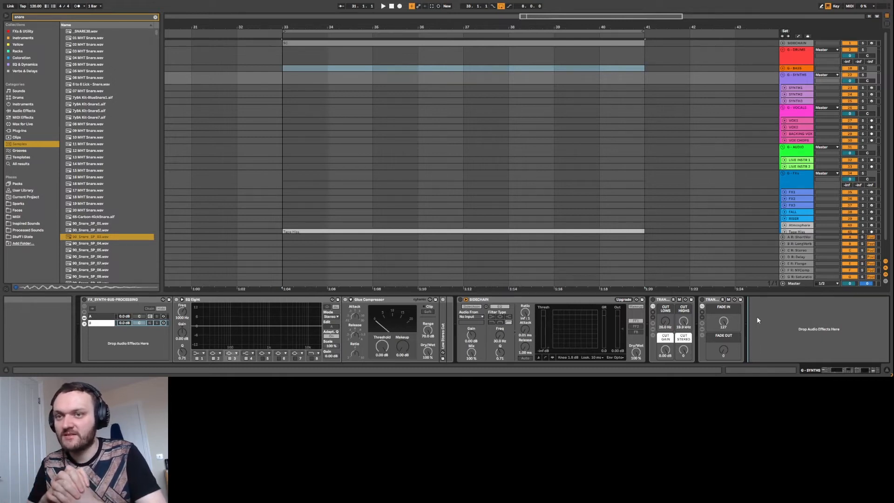
pyautogui.click(586, 302)
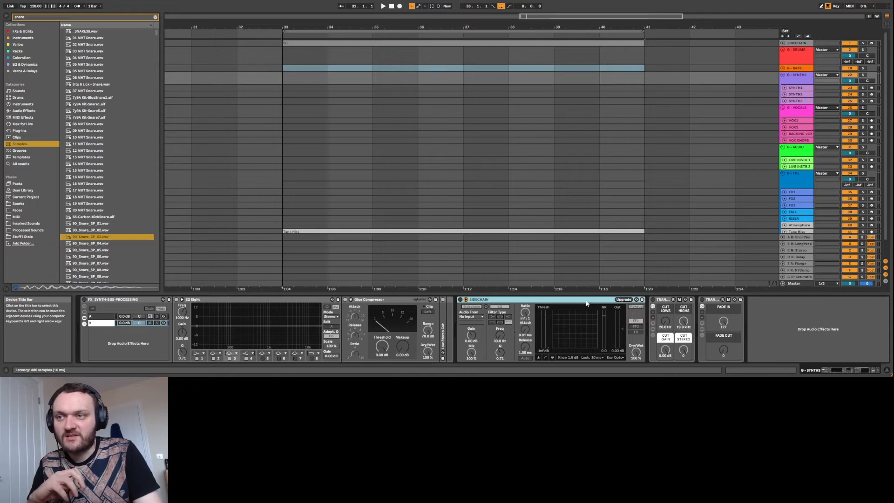
pyautogui.click(662, 303)
pyautogui.click(713, 301)
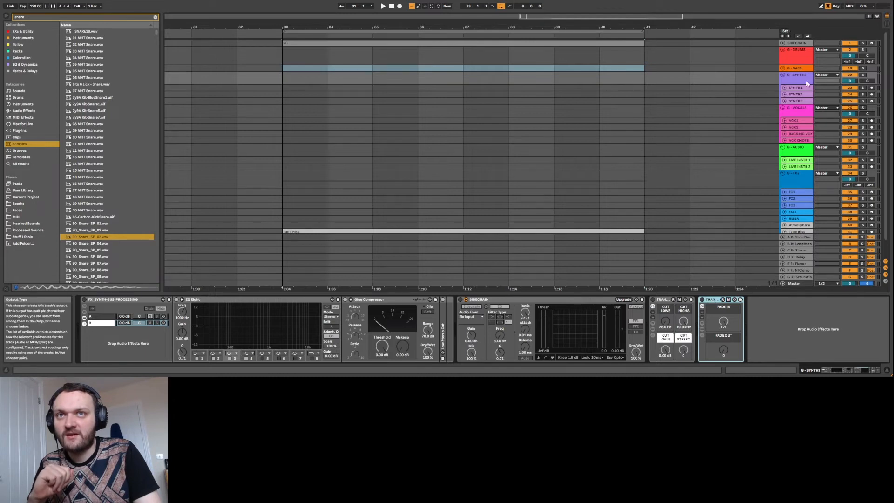
pyautogui.click(783, 75)
# Step: Look over the G-VOCALS group's effect chain from the vocal bus rack to the transition racks
pyautogui.click(795, 84)
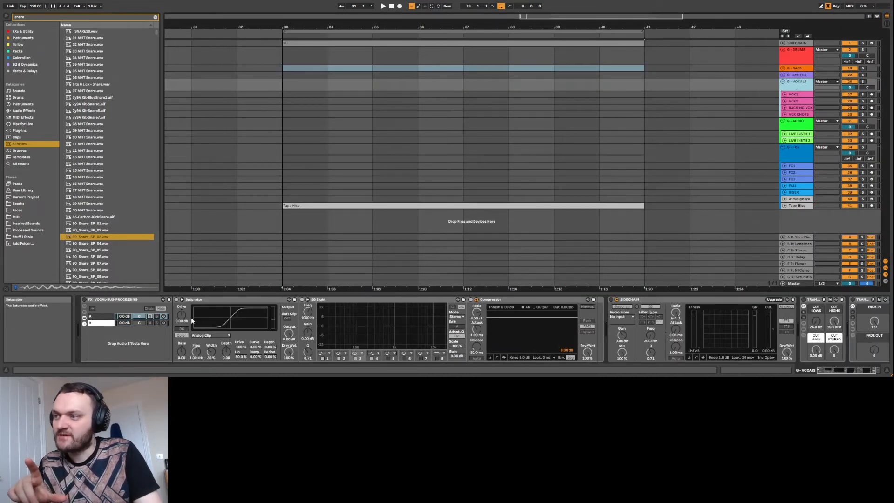
pyautogui.click(829, 371)
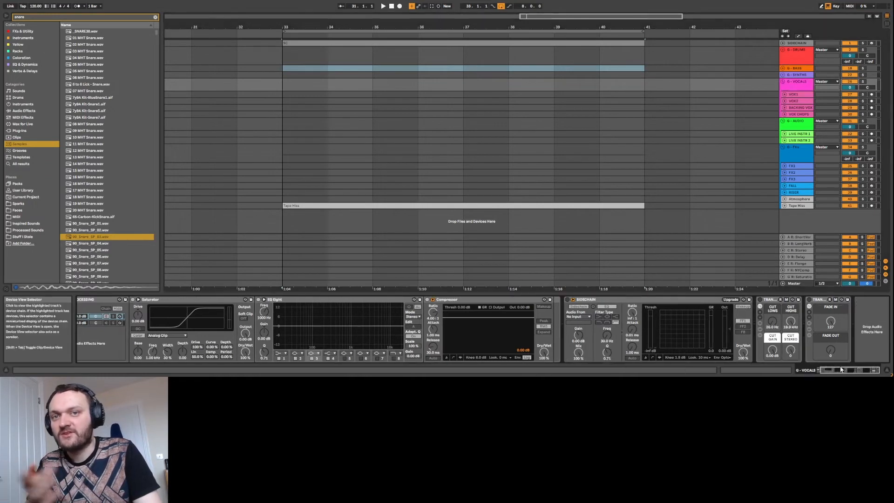
# Step: Go through the vocal tracks to VOX CHOPS, duplicate that track, and collapse the G-VOCALS group
pyautogui.click(797, 95)
pyautogui.press('Down')
pyautogui.press('Down')
pyautogui.press('Down')
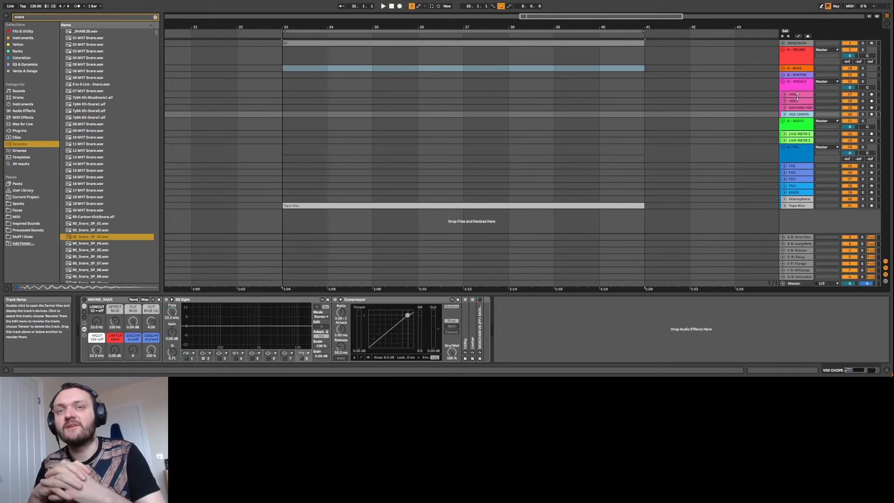
pyautogui.hotkey('ctrl', 'd')
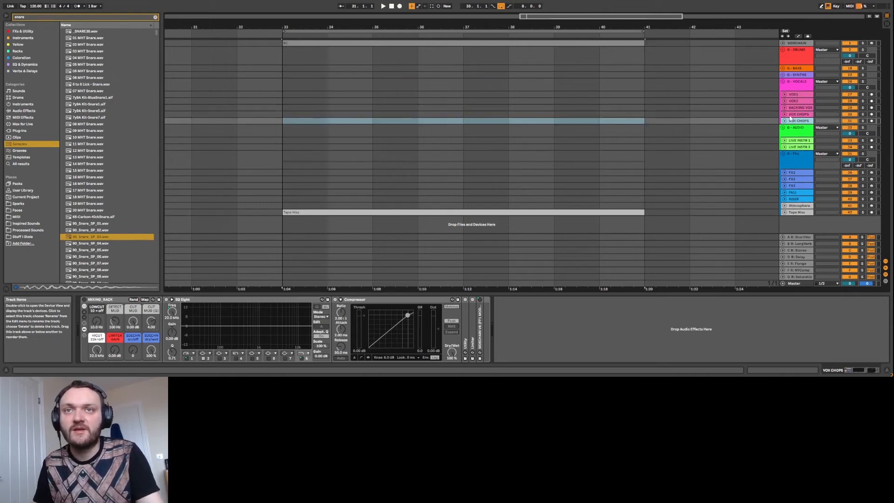
pyautogui.click(783, 81)
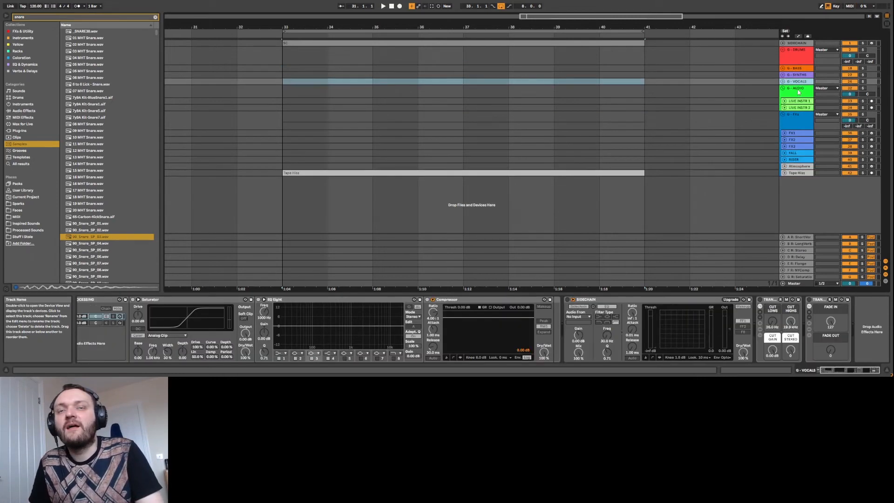
# Step: Look over the G-AUDIO group's chain and the LIVE INSTR 1 track, and duplicate the LIVE INSTR 2 track
pyautogui.click(799, 92)
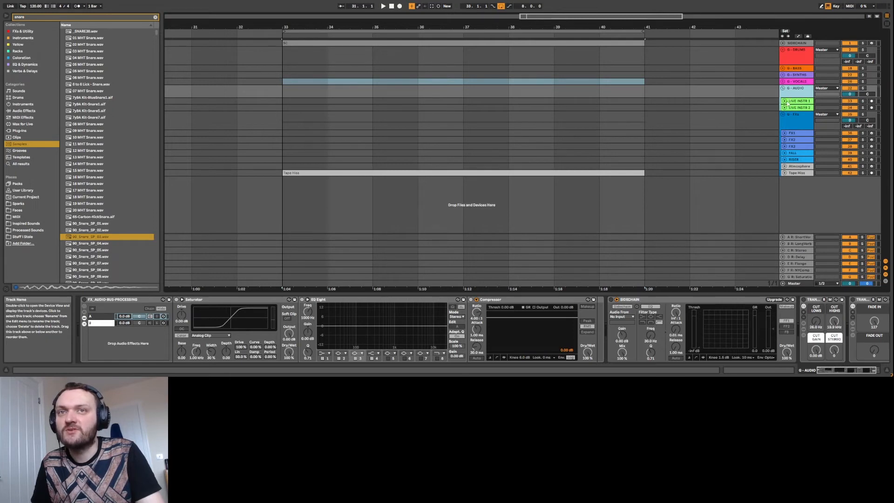
pyautogui.click(785, 101)
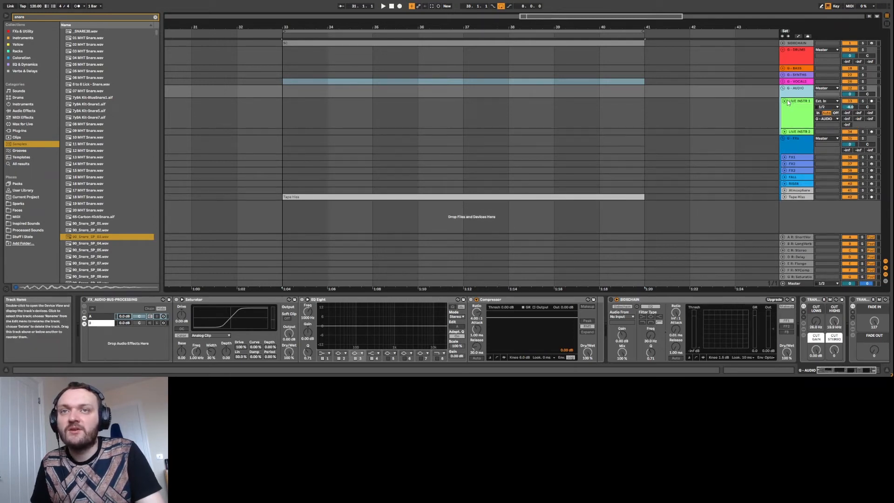
pyautogui.click(790, 102)
pyautogui.click(785, 101)
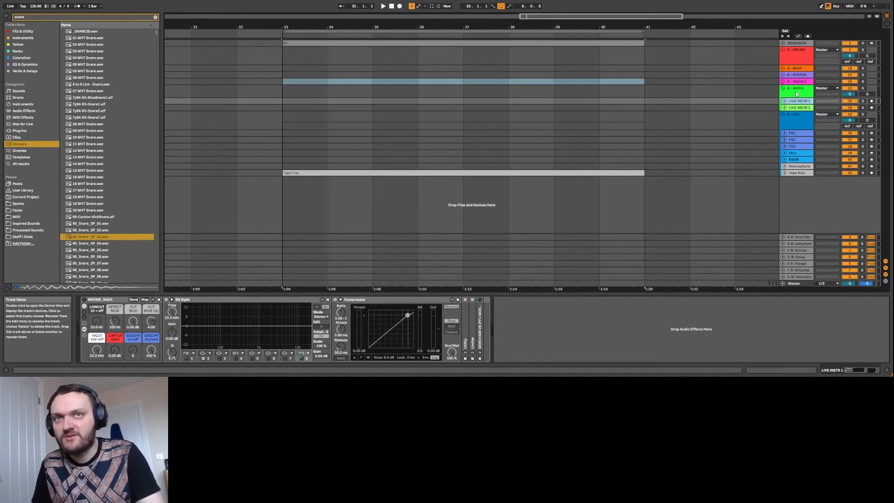
pyautogui.click(796, 93)
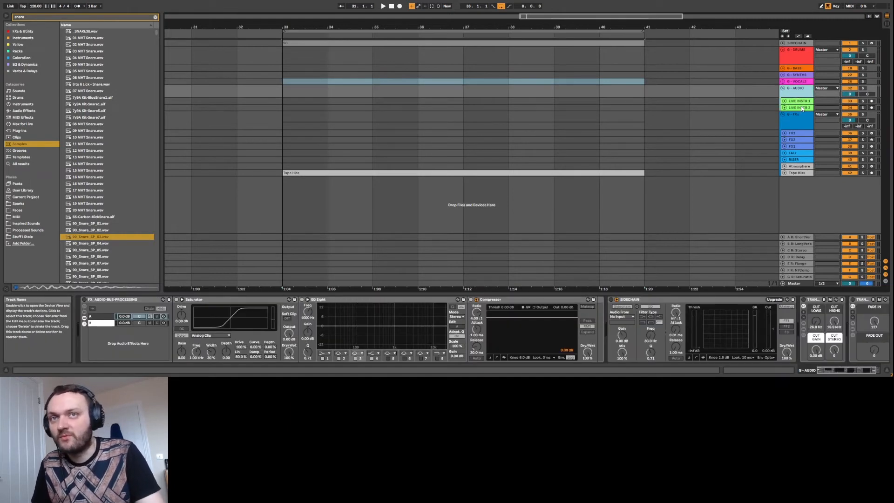
pyautogui.click(802, 108)
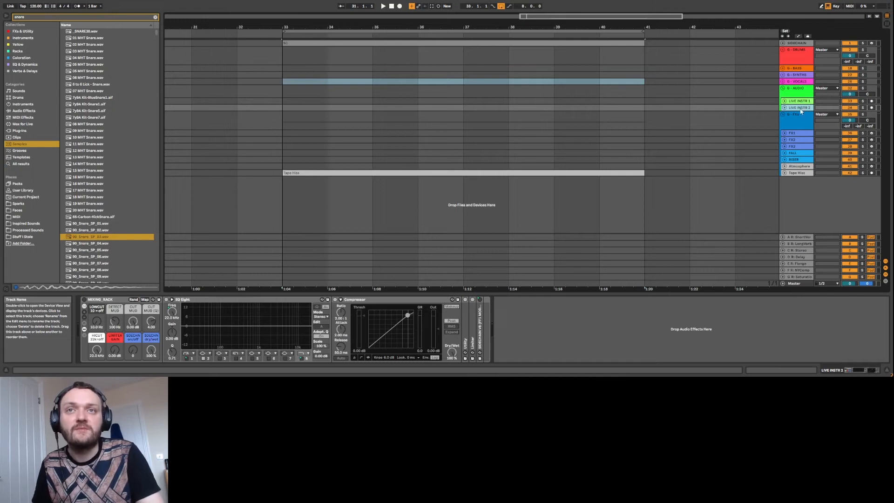
pyautogui.hotkey('ctrl', 'd')
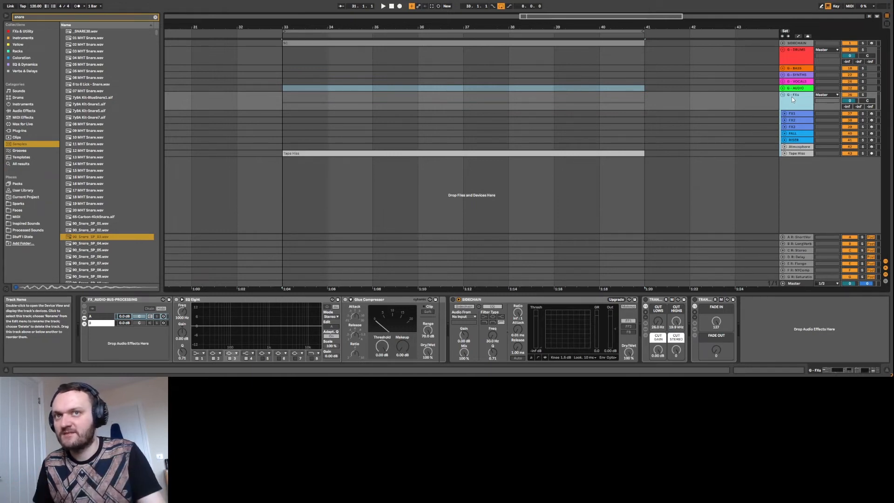
# Step: Look through the FX1 to FX3, FALL and RISER tracks in the G-FXs group
pyautogui.click(791, 114)
pyautogui.press('Down')
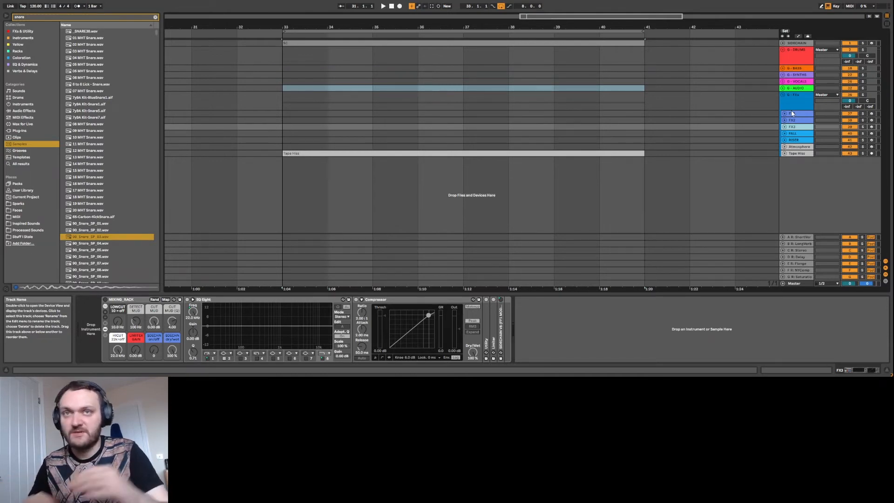
pyautogui.click(794, 133)
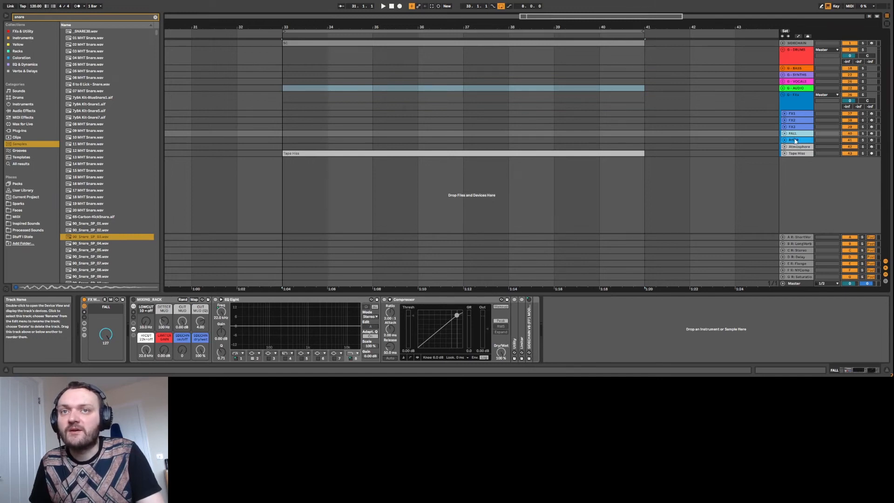
pyautogui.click(795, 139)
# Step: Arm the FALL track and sweep its FALL macro from 127 down to 0 while a note plays
pyautogui.click(796, 134)
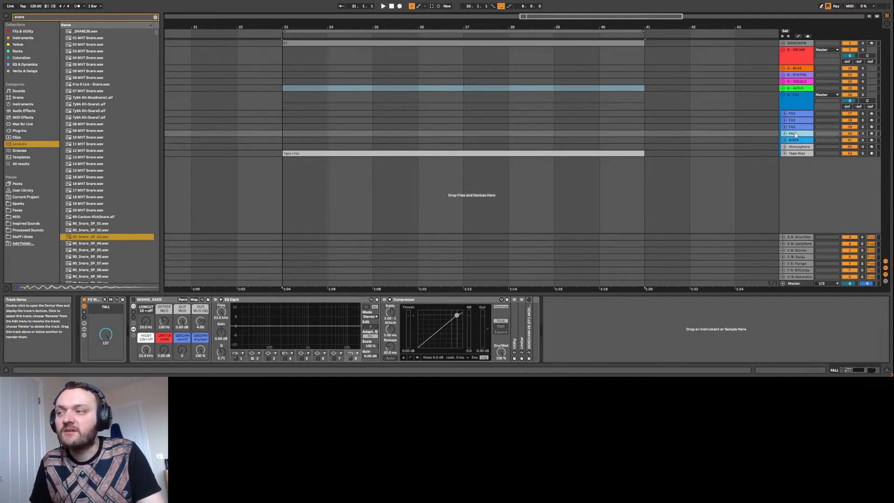
pyautogui.click(871, 133)
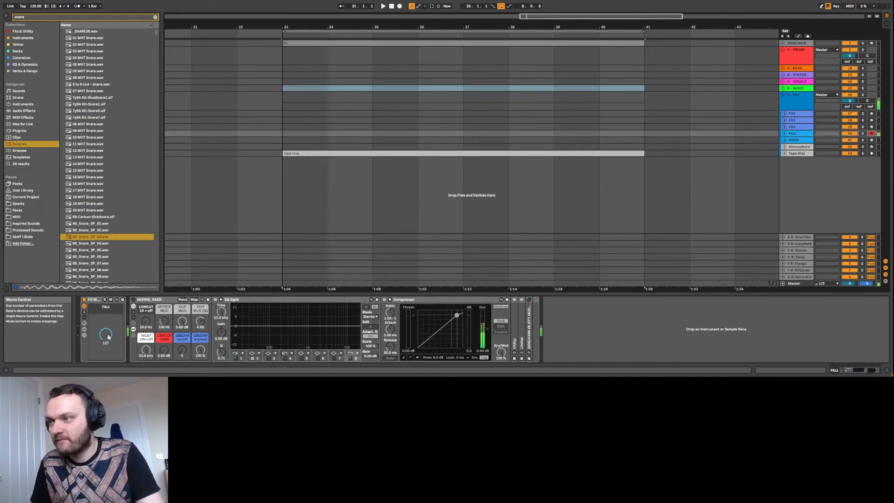
pyautogui.moveTo(105, 334); pyautogui.dragTo(105, 359)
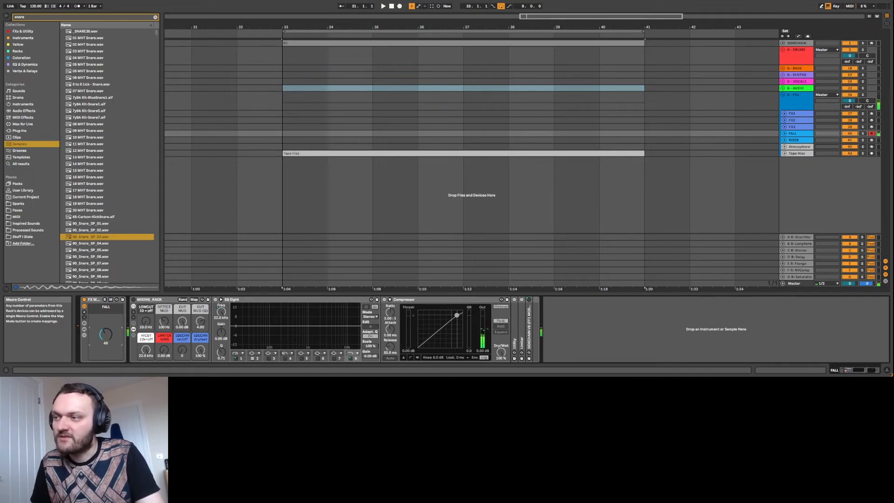
pyautogui.moveTo(106, 359); pyautogui.dragTo(106, 393)
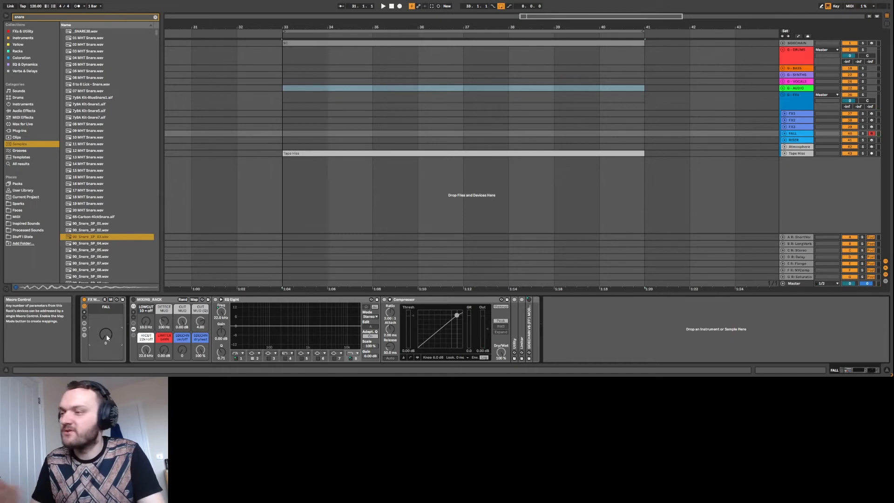
# Step: Select the RISER track and sweep its RISE macro up to 127 while a note plays
pyautogui.click(803, 141)
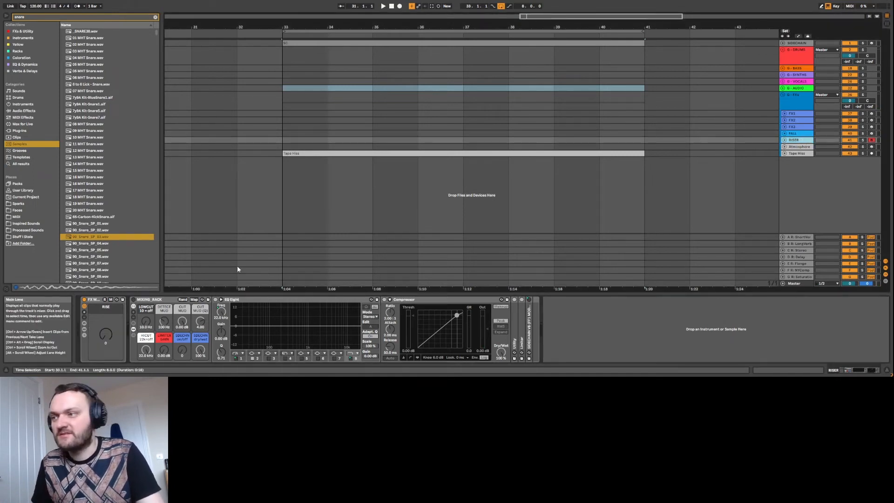
pyautogui.moveTo(106, 332); pyautogui.dragTo(106, 278)
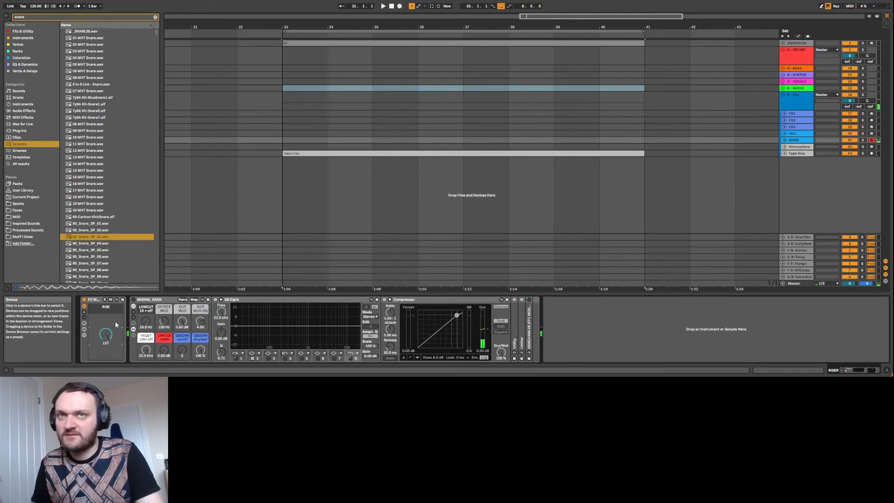
# Step: Look at the Atmosphere track, expand the Tape Hiss track and open its clip's settings
pyautogui.click(797, 147)
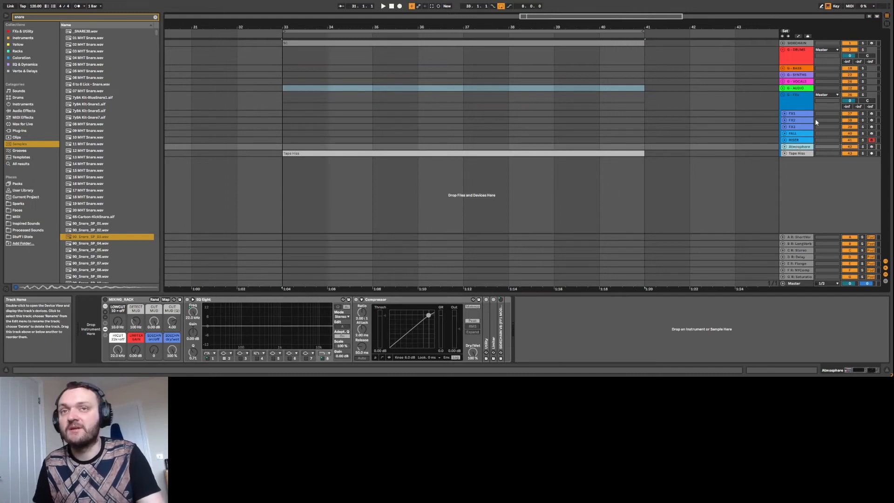
pyautogui.click(792, 154)
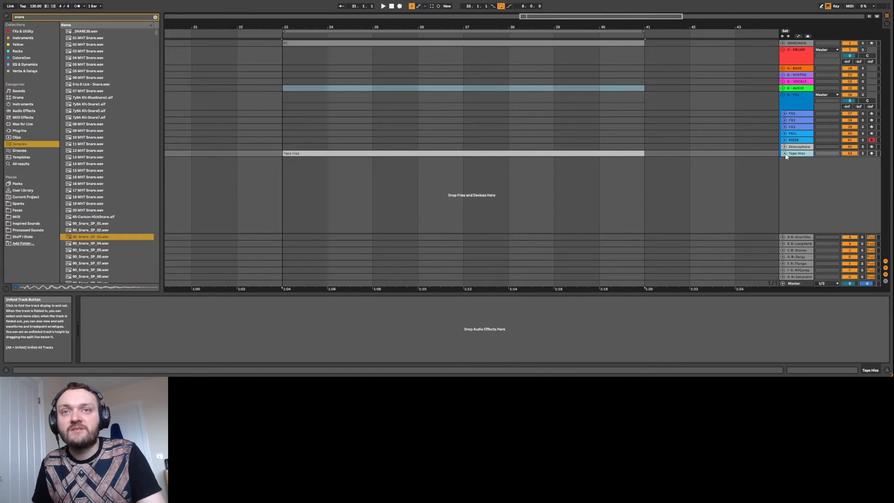
pyautogui.click(785, 154)
pyautogui.doubleClick(552, 159)
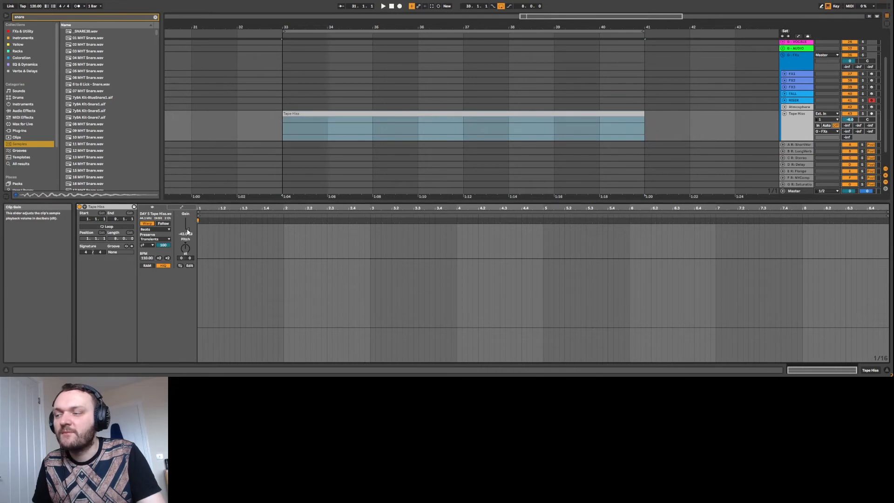
# Step: Audition the Tape Hiss clip at a raised gain, turn the gain back down, and collapse the track and the G-FXs group
pyautogui.moveTo(187, 228); pyautogui.dragTo(186, 205)
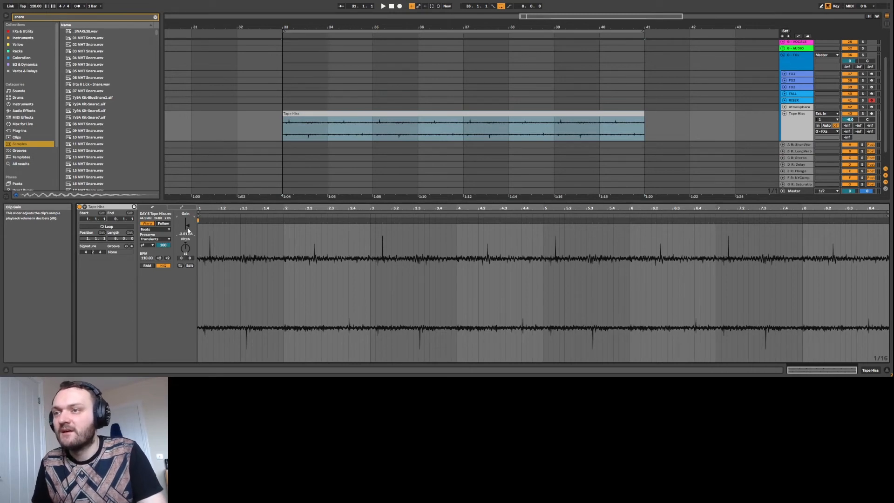
pyautogui.press('space')
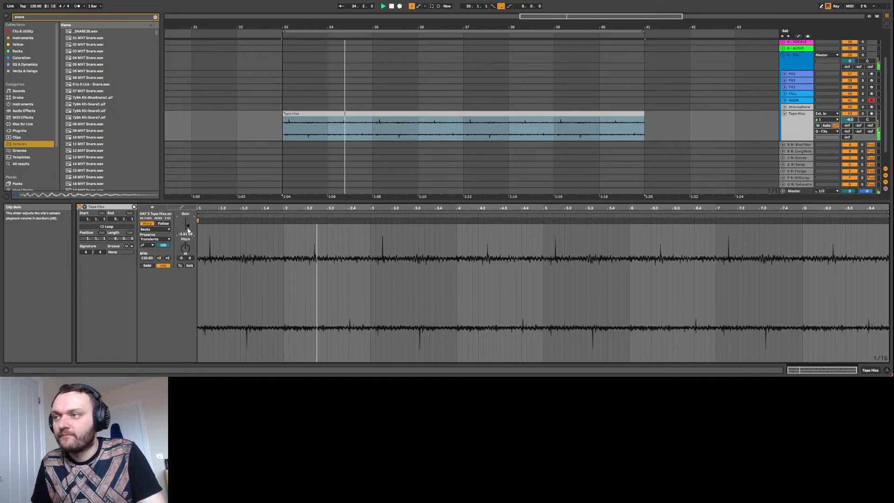
pyautogui.press('space')
pyautogui.moveTo(188, 228); pyautogui.dragTo(188, 229)
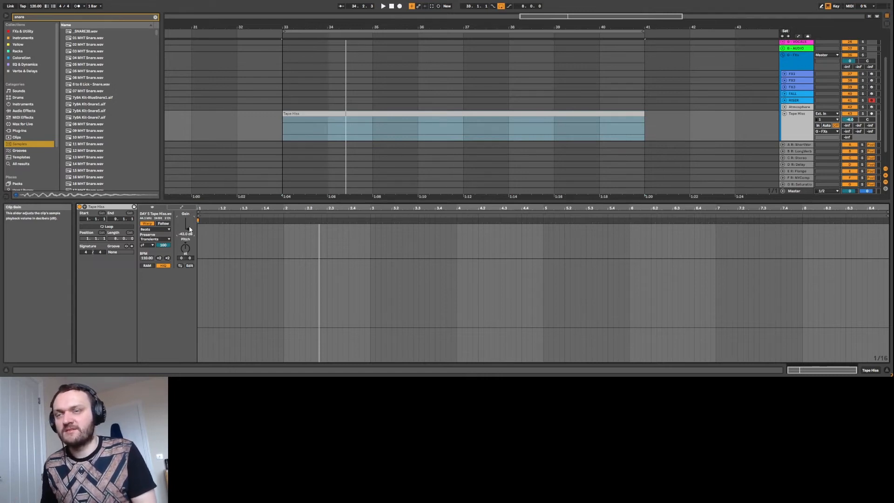
pyautogui.click(785, 115)
pyautogui.click(783, 55)
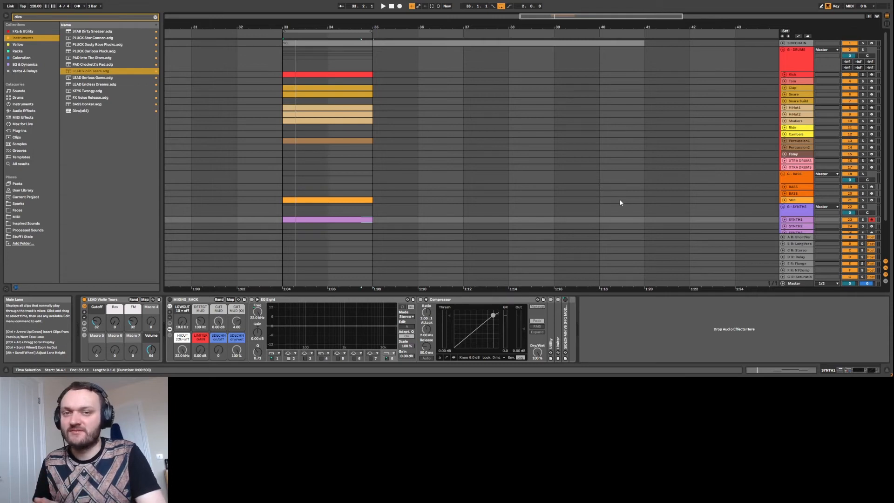
# Step: Solo the G-DRUMS group during loop playback and turn on its drum bus processing rack
pyautogui.press('space')
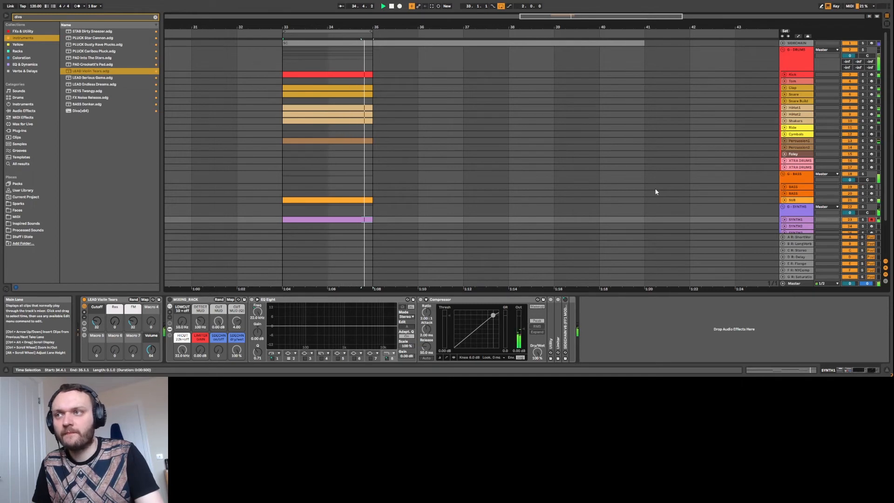
pyautogui.click(863, 50)
pyautogui.click(806, 54)
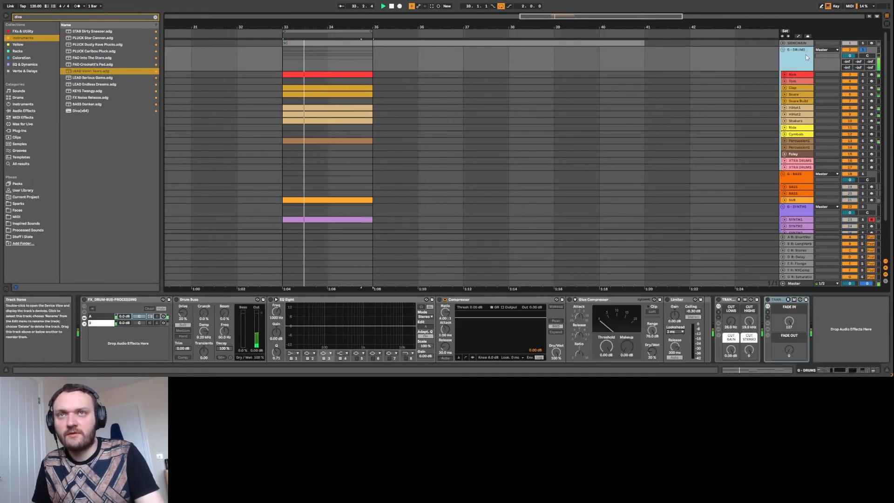
pyautogui.click(86, 302)
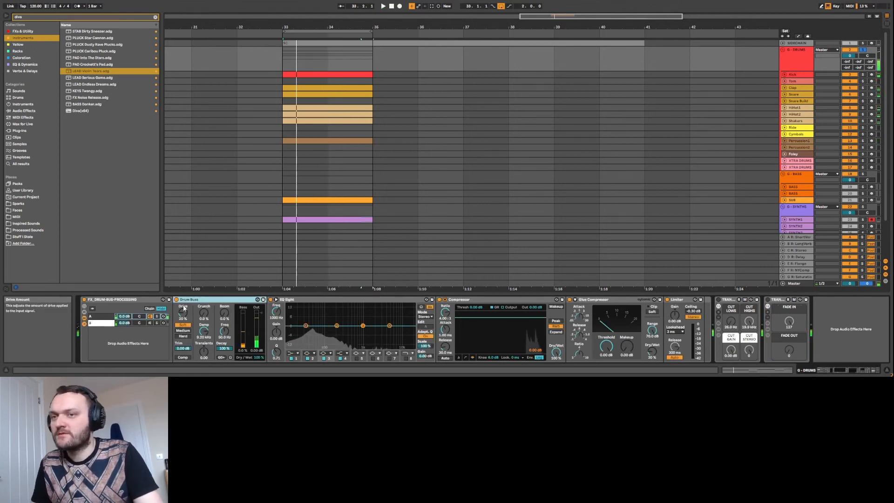
# Step: Set the Drum Buss to 34% Drive with Hard distortion and a reduced Dry/Wet mix, and play the drums
pyautogui.click(193, 302)
pyautogui.click(193, 301)
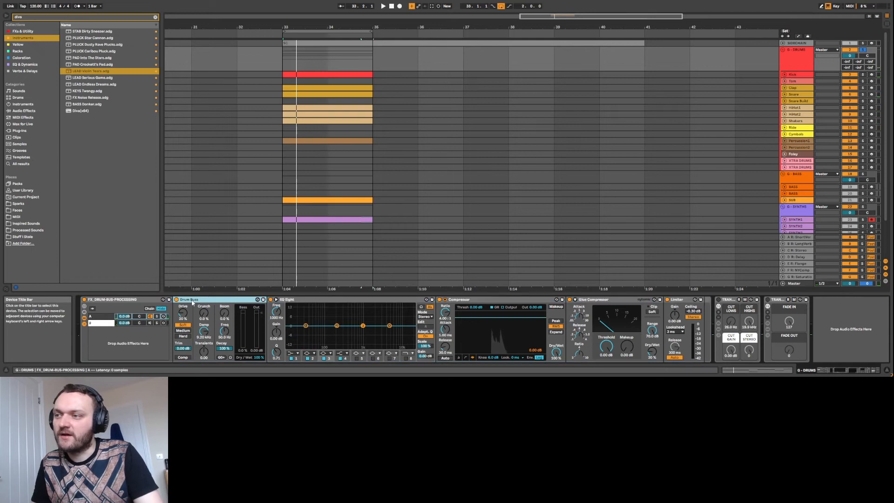
pyautogui.press('space')
pyautogui.moveTo(184, 315); pyautogui.dragTo(184, 303)
pyautogui.press('space')
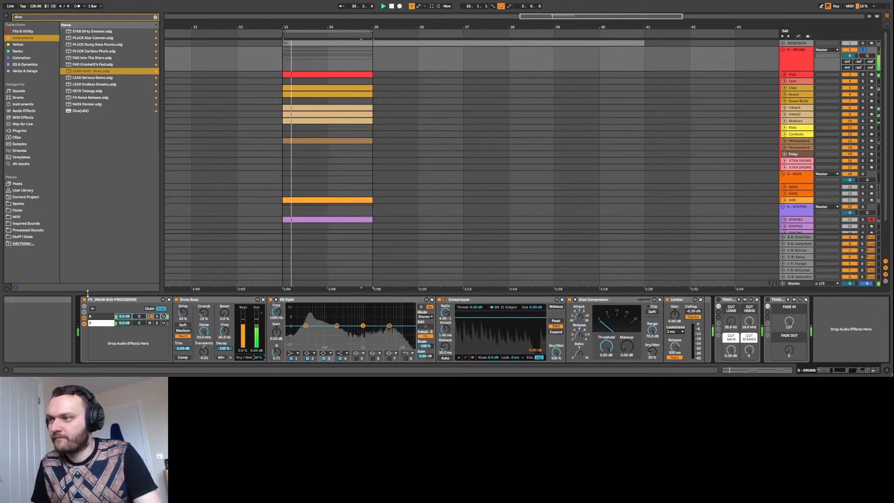
# Step: Bypass the drum bus processing rack and turn it back on to compare the drum sound
pyautogui.click(84, 299)
pyautogui.click(85, 300)
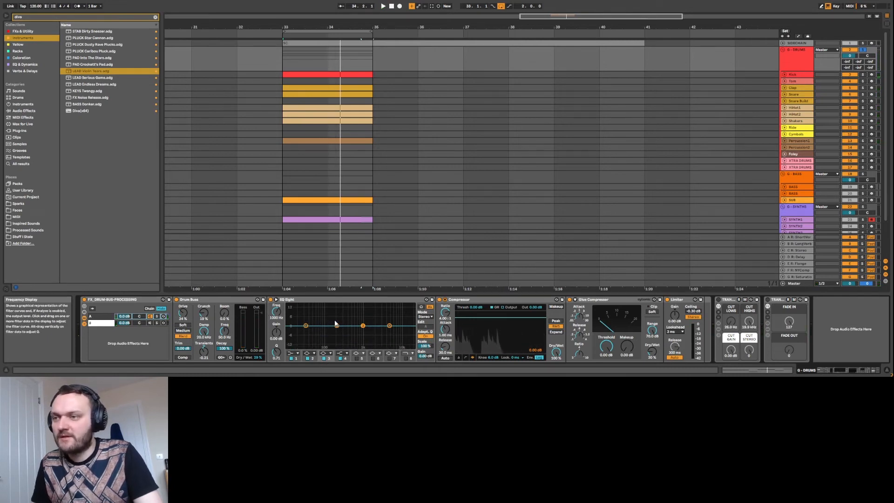
# Step: Cut a narrow band around 130 Hz in the drum bus EQ Eight and lower the Compressor's threshold during playback
pyautogui.moveTo(336, 326); pyautogui.dragTo(326, 332)
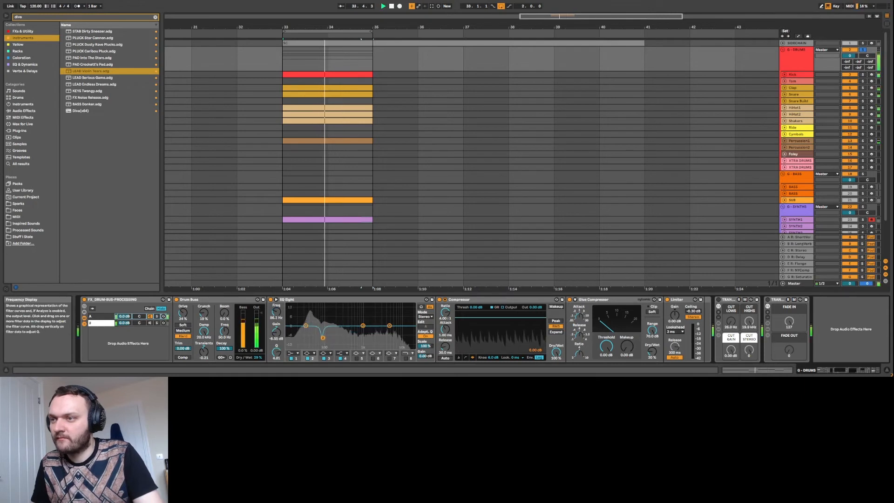
pyautogui.moveTo(324, 336); pyautogui.dragTo(330, 335)
pyautogui.press('space')
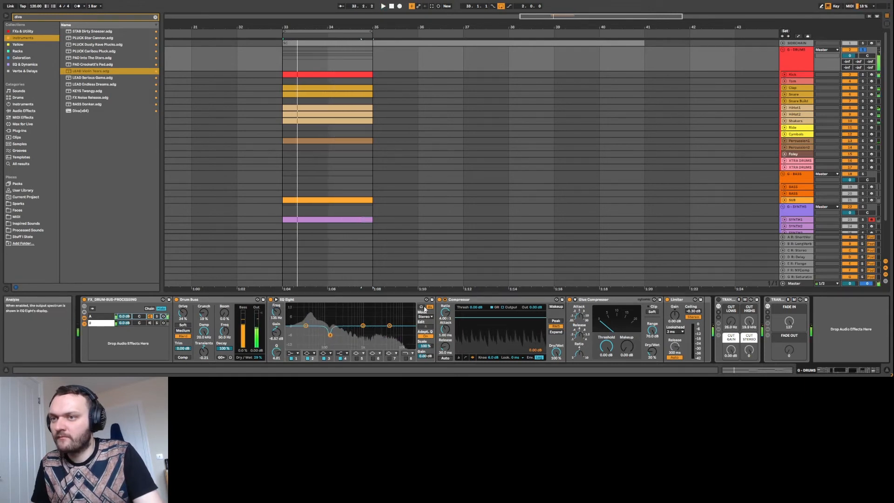
pyautogui.click(469, 350)
pyautogui.press('space')
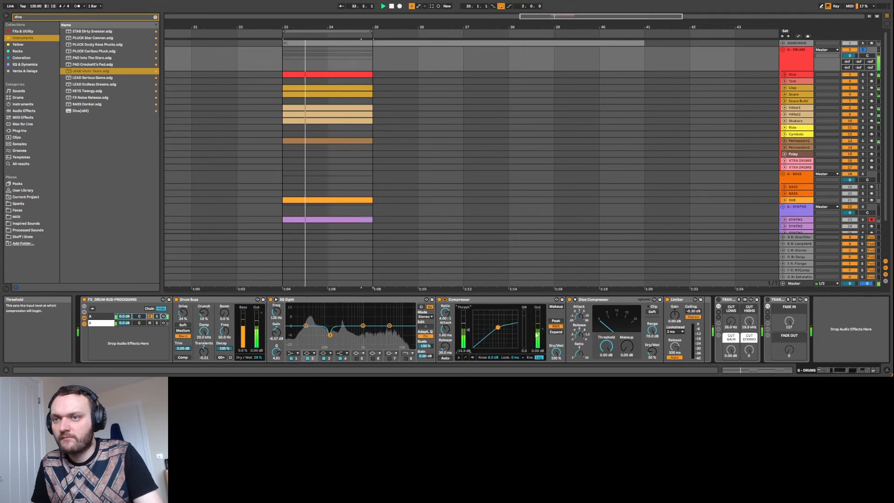
pyautogui.press('space')
# Step: Lower the drum bus Glue Compressor's threshold to -35.1 dB and raise the Limiter's input gain
pyautogui.moveTo(608, 346); pyautogui.dragTo(609, 386)
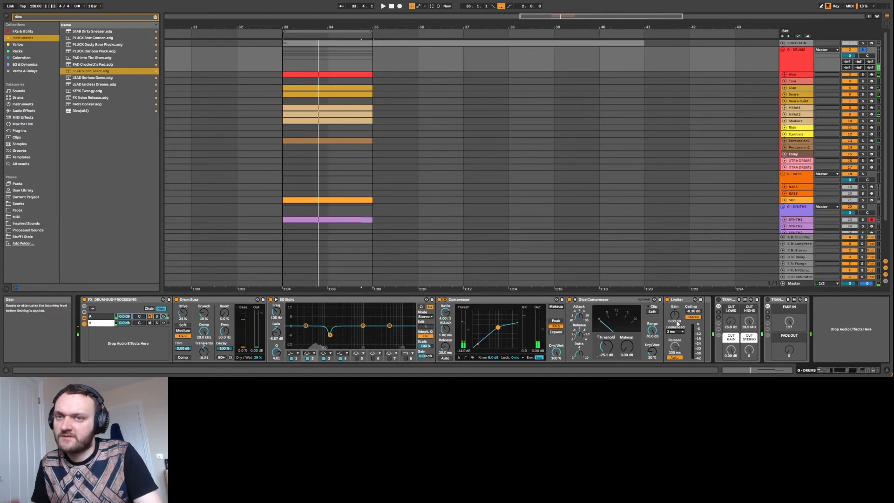
pyautogui.moveTo(676, 323)
pyautogui.mouseDown()
pyautogui.moveTo(677, 307)
pyautogui.moveTo(676, 316)
pyautogui.mouseUp()
pyautogui.press('space')
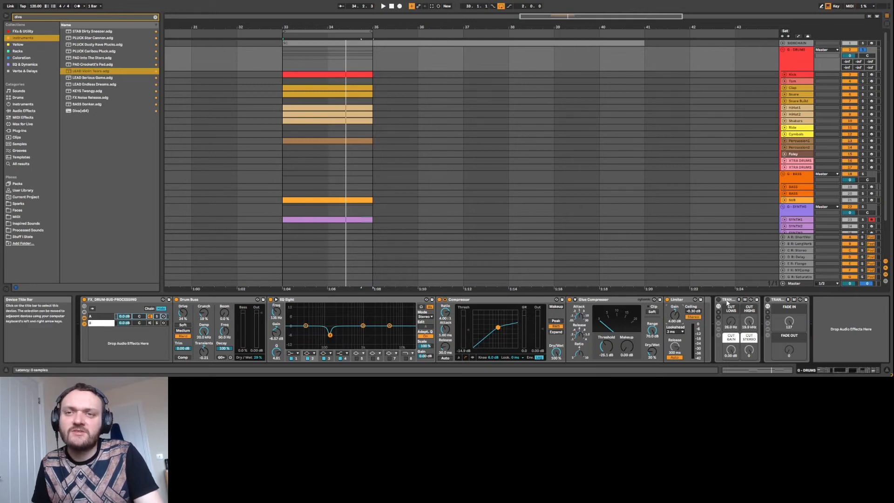
# Step: Demonstrate the transition rack's Cut Lows, Cut Highs, Cut Gain and Cut Stereo macros on the playing drums, restoring their starting values
pyautogui.click(726, 303)
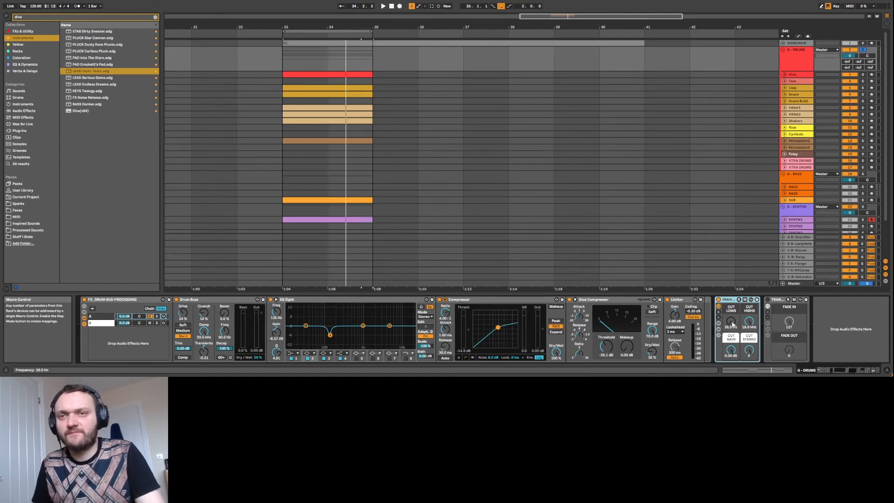
pyautogui.press('space')
pyautogui.moveTo(732, 325); pyautogui.dragTo(750, 321)
pyautogui.moveTo(732, 350); pyautogui.dragTo(749, 368)
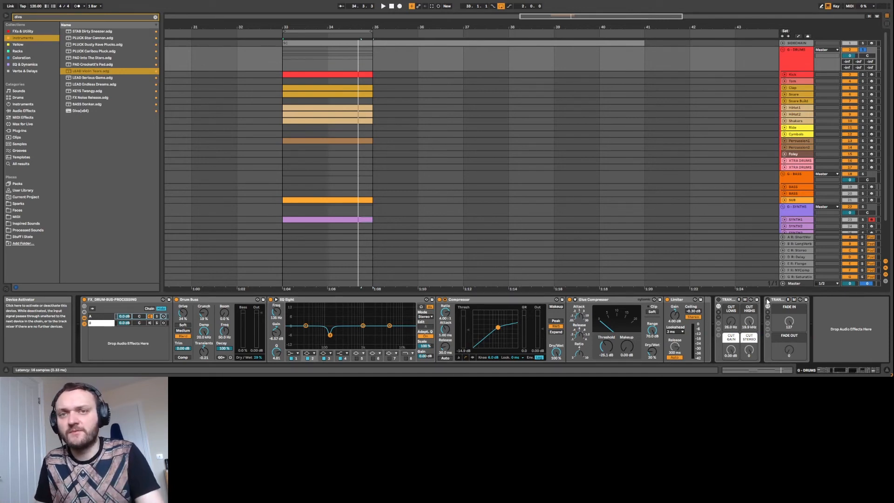
# Step: Turn on the fade transition rack, sweep Fade In up to 127, and sweep Fade Out to 127 and back to 0 during playback
pyautogui.click(777, 301)
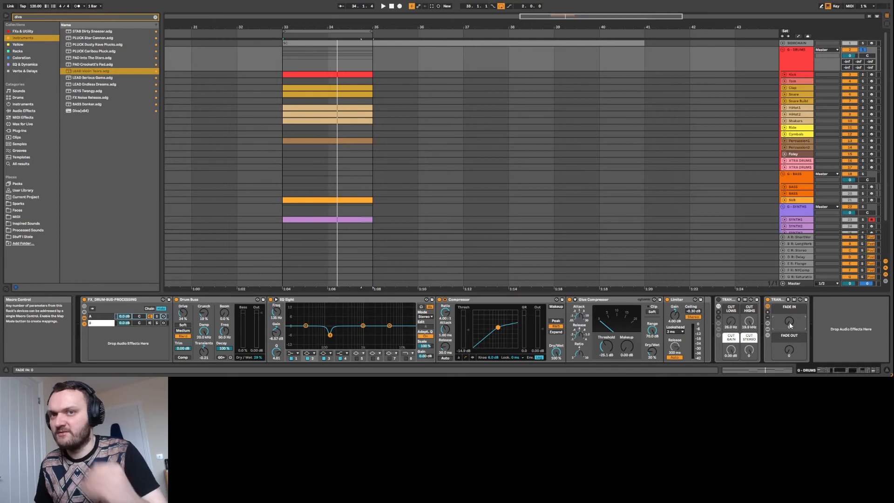
pyautogui.press('space')
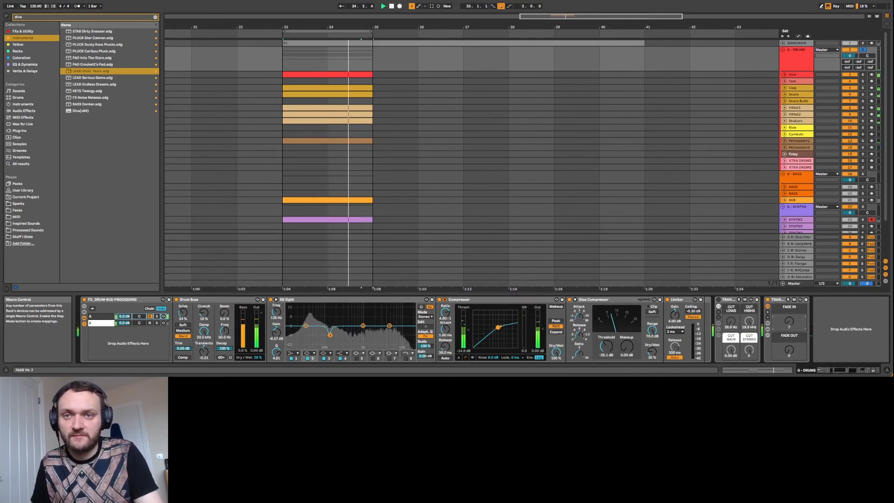
pyautogui.moveTo(789, 321); pyautogui.dragTo(789, 263)
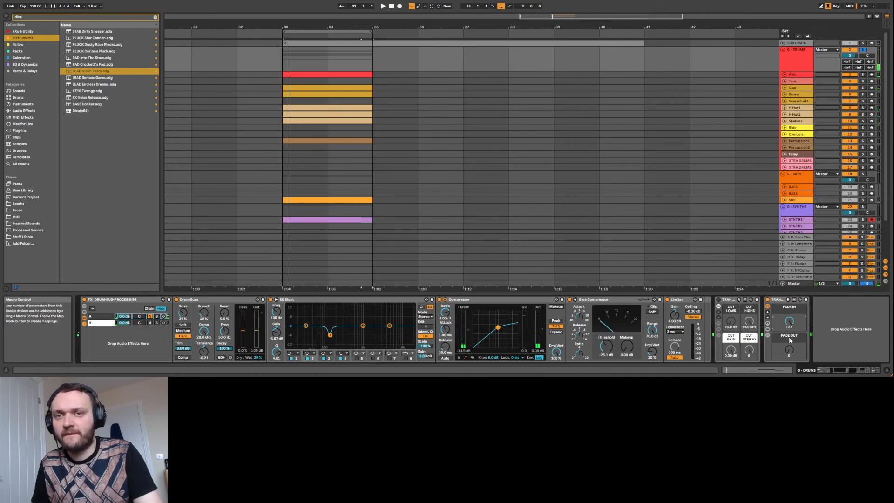
pyautogui.moveTo(792, 353); pyautogui.dragTo(792, 289)
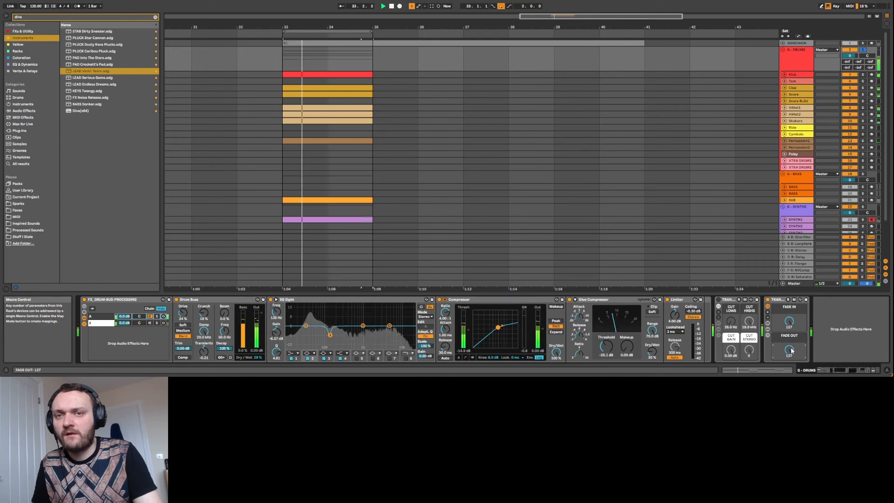
pyautogui.press('space')
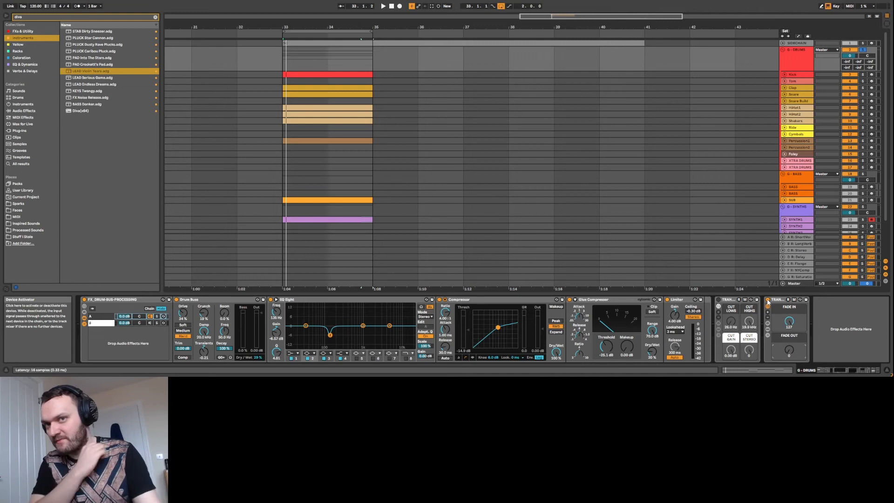
# Step: Show the ShortVerb return's rack, solo the Clap track, and raise its ShortVerb send to 0 dB during playback
pyautogui.click(798, 237)
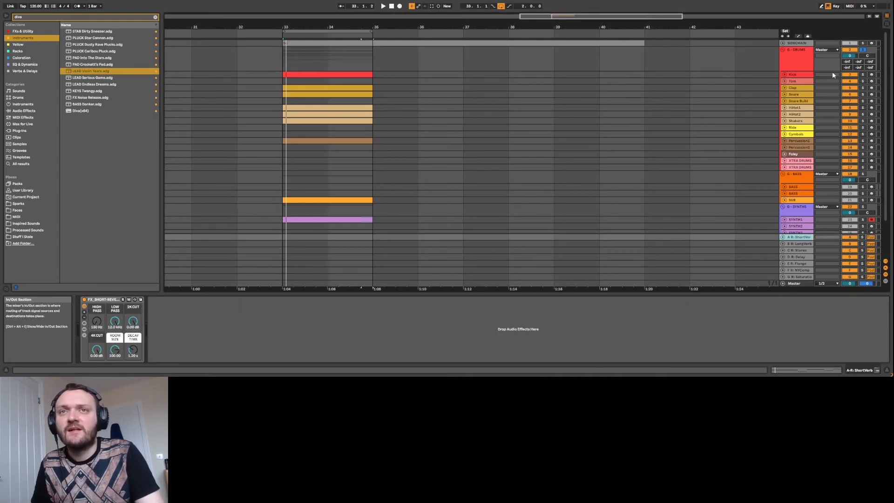
pyautogui.click(794, 88)
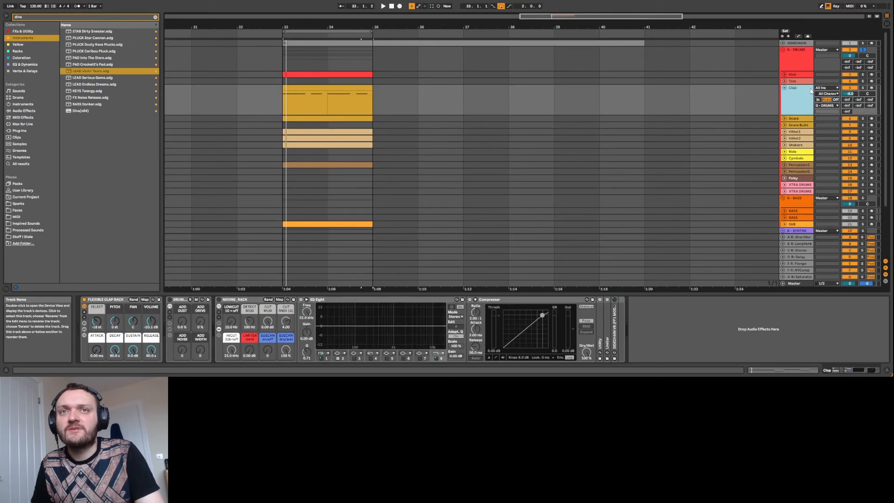
pyautogui.click(862, 88)
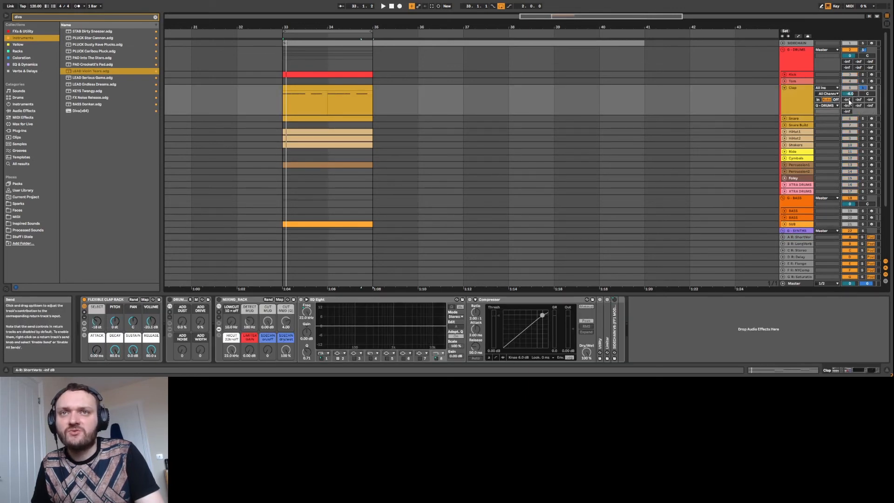
pyautogui.press('space')
pyautogui.moveTo(848, 100); pyautogui.dragTo(848, 58)
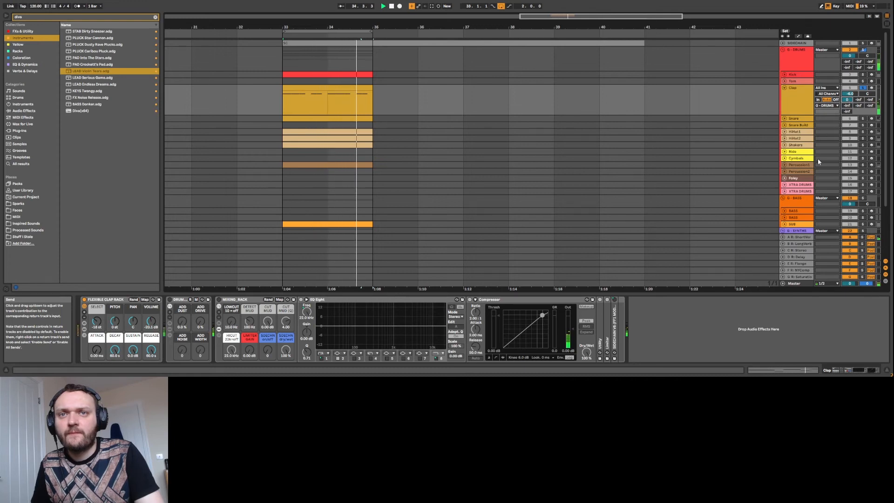
# Step: Shape the ShortVerb return with 3K and 4K cuts, the latter at -10.7 dB, a shorter decay, a higher high-pass and a 4 kHz low-pass
pyautogui.click(801, 237)
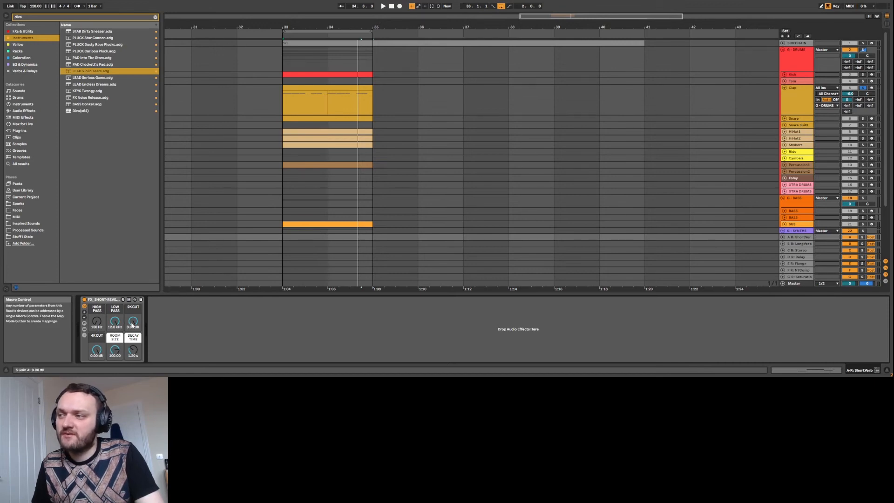
pyautogui.press('space')
pyautogui.moveTo(134, 321); pyautogui.dragTo(134, 344)
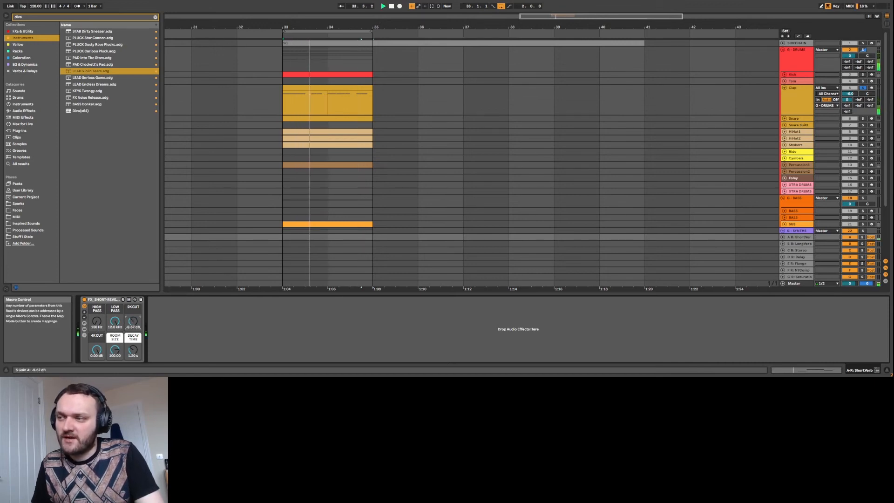
pyautogui.moveTo(97, 349); pyautogui.dragTo(97, 384)
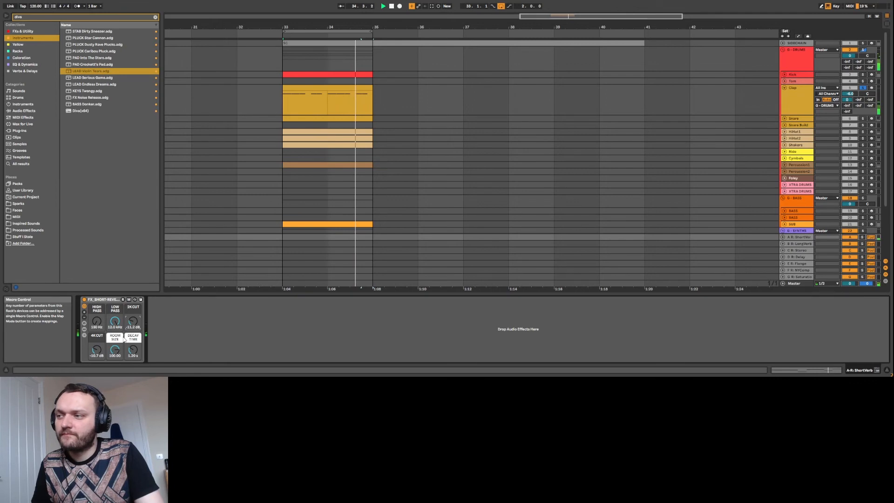
pyautogui.moveTo(131, 350); pyautogui.dragTo(97, 312)
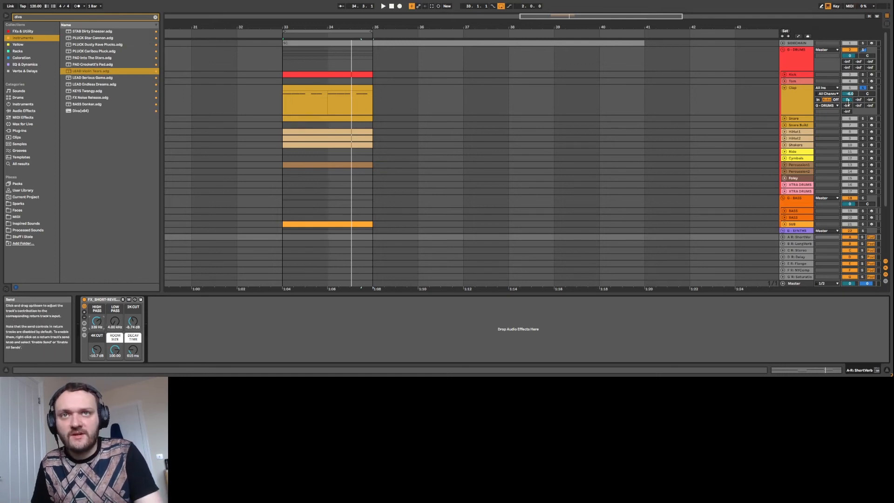
# Step: Audition the Clap through the LongVerb return and turn its send back down to -inf
pyautogui.click(805, 244)
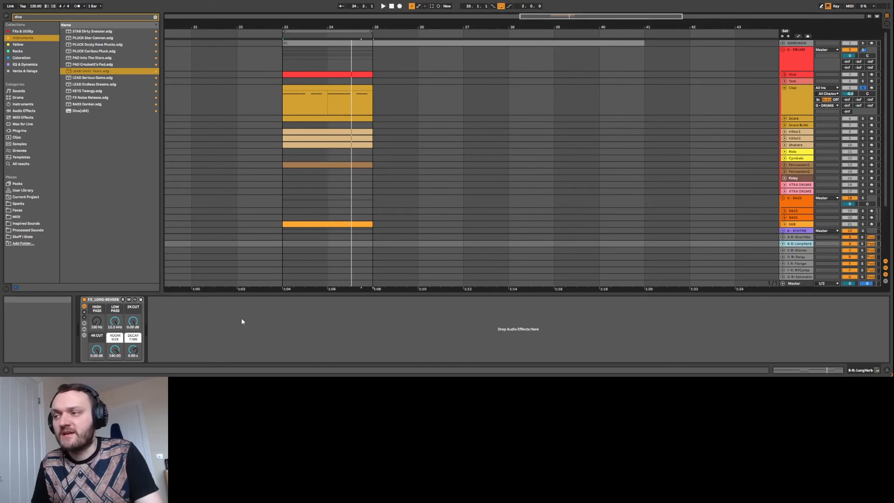
pyautogui.press('space')
pyautogui.moveTo(859, 99)
pyautogui.mouseDown()
pyautogui.moveTo(859, 76)
pyautogui.moveTo(859, 100)
pyautogui.mouseUp()
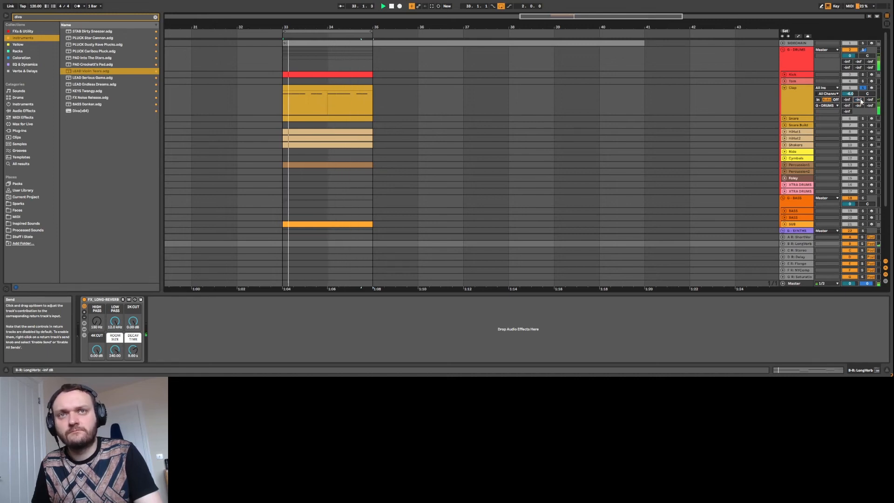
# Step: Solo HiHat1, set the Stereo return's delay to 1.37 ms, and audition the Stereo send before turning it back to -inf
pyautogui.click(785, 132)
pyautogui.click(863, 132)
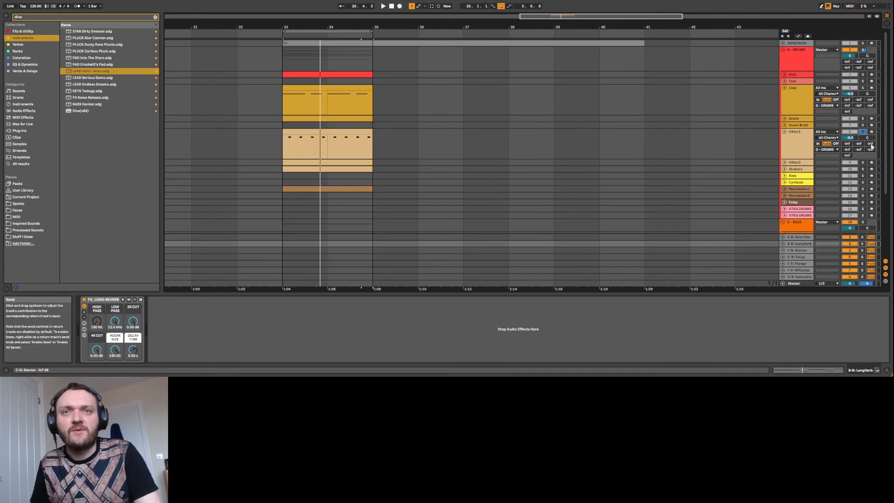
pyautogui.click(797, 252)
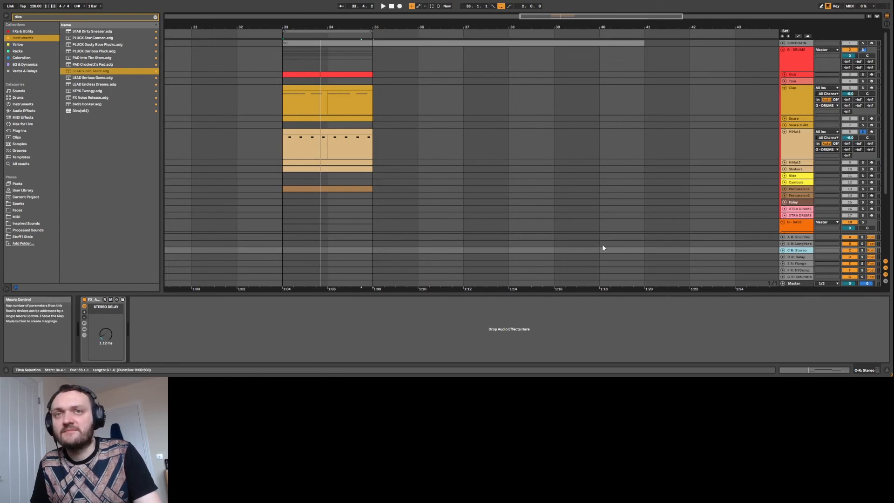
pyautogui.moveTo(106, 334); pyautogui.dragTo(106, 328)
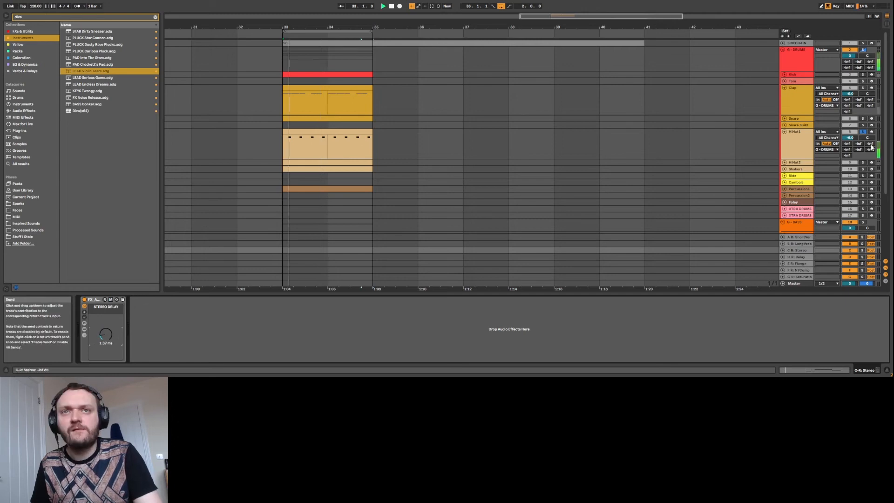
pyautogui.moveTo(870, 144)
pyautogui.mouseDown()
pyautogui.moveTo(870, 123)
pyautogui.moveTo(871, 167)
pyautogui.moveTo(868, 154)
pyautogui.mouseUp()
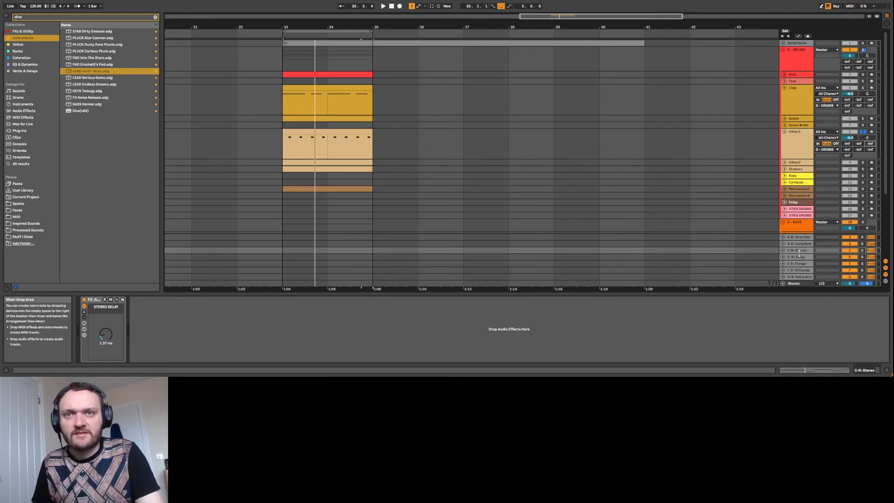
# Step: Show the Delay return's rack and raise HiHat1's send to it during playback
pyautogui.click(847, 150)
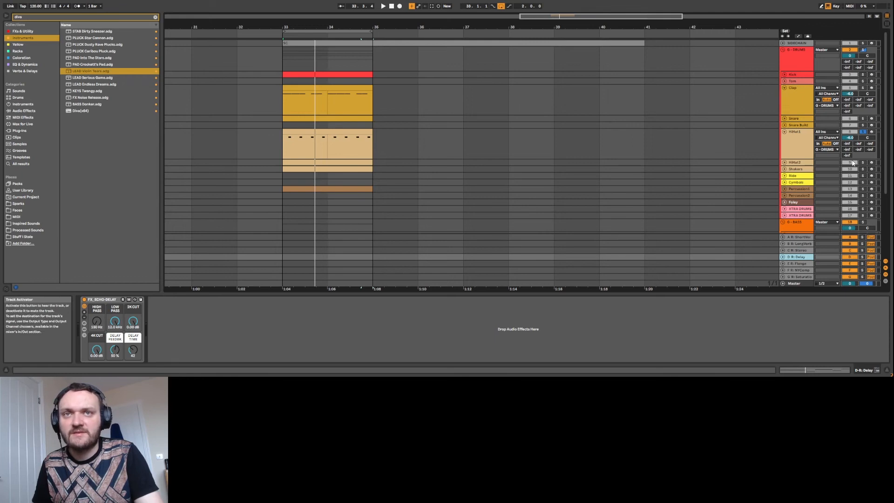
pyautogui.press('space')
pyautogui.moveTo(848, 150); pyautogui.dragTo(848, 116)
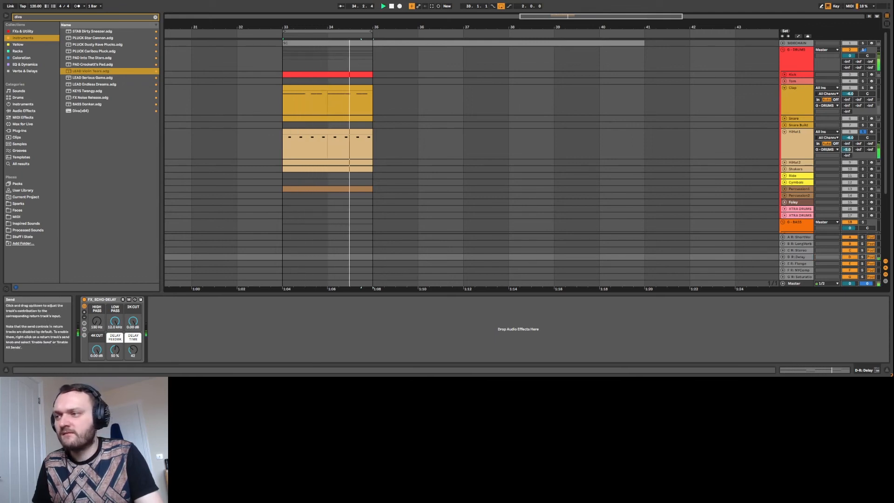
# Step: Try different delay times on the Delay return's echo rack and set its feedback to 37% while HiHat1 plays
pyautogui.moveTo(115, 350); pyautogui.dragTo(132, 357)
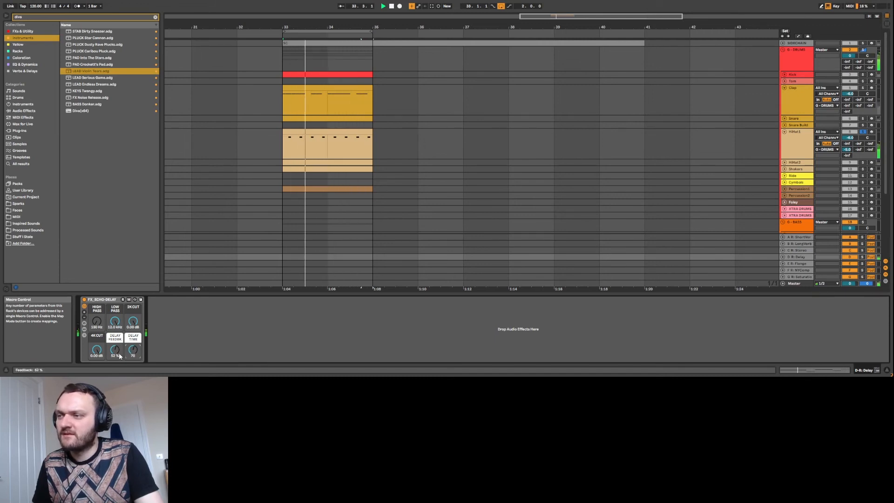
pyautogui.moveTo(116, 353)
pyautogui.mouseDown()
pyautogui.moveTo(117, 367)
pyautogui.moveTo(117, 348)
pyautogui.moveTo(132, 358)
pyautogui.mouseUp()
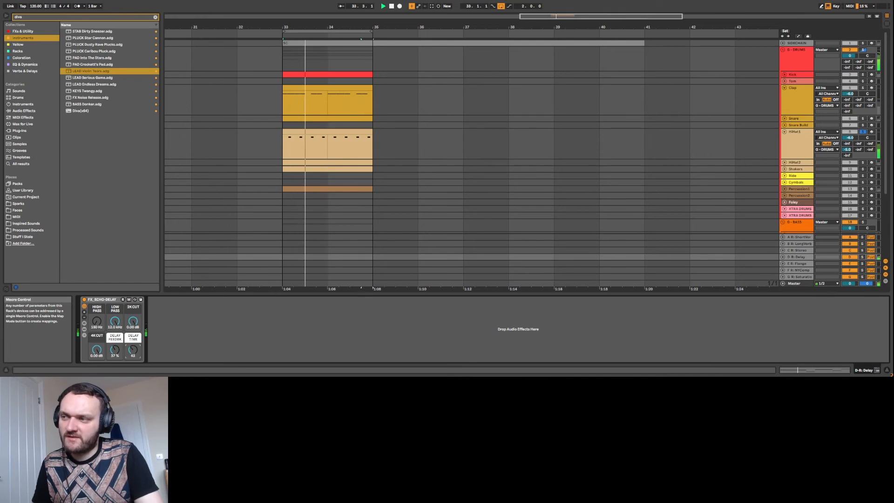
pyautogui.moveTo(132, 353)
pyautogui.mouseDown()
pyautogui.moveTo(132, 370)
pyautogui.moveTo(133, 344)
pyautogui.mouseUp()
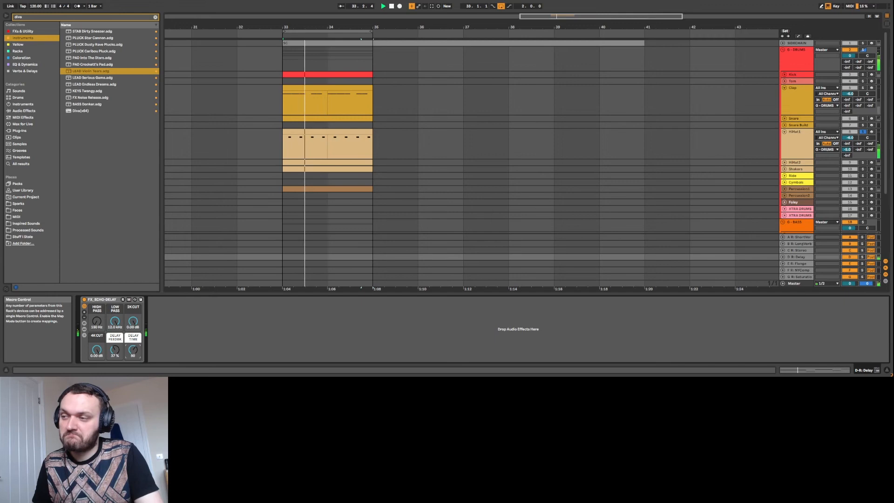
pyautogui.press('space')
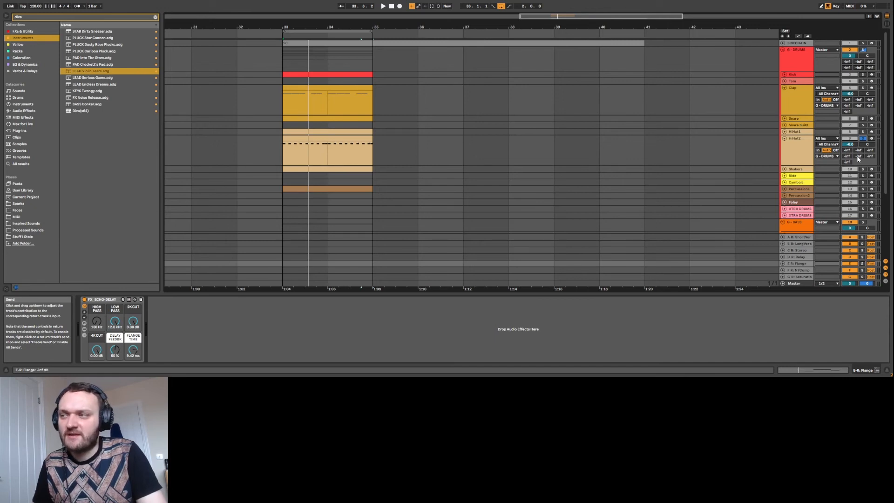
# Step: Audition HiHat2 with its Flange send raised to 0 dB
pyautogui.moveTo(858, 159); pyautogui.dragTo(858, 143)
pyautogui.press('space')
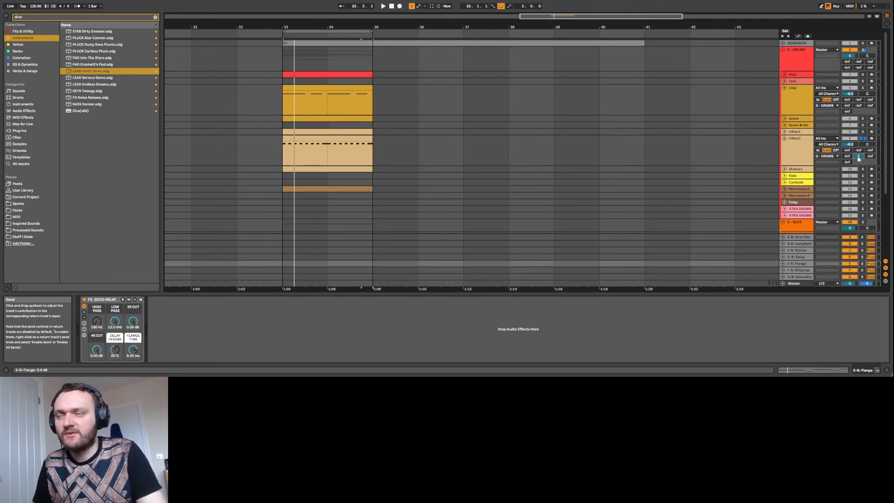
# Step: Show the NYComp return's rack and collapse the Clap and HiHat2 tracks
pyautogui.click(799, 271)
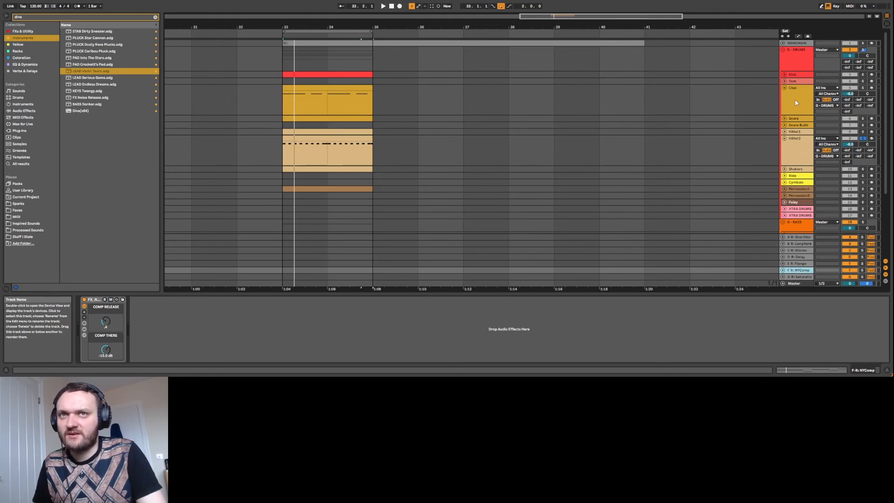
pyautogui.click(785, 88)
pyautogui.click(785, 114)
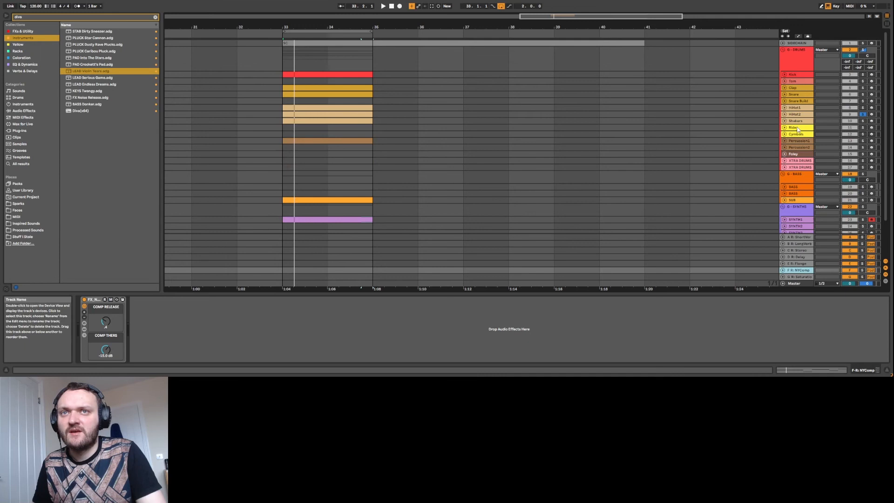
# Step: Solo the drums group and raise its send to the NYComp return while the loop plays
pyautogui.click(863, 52)
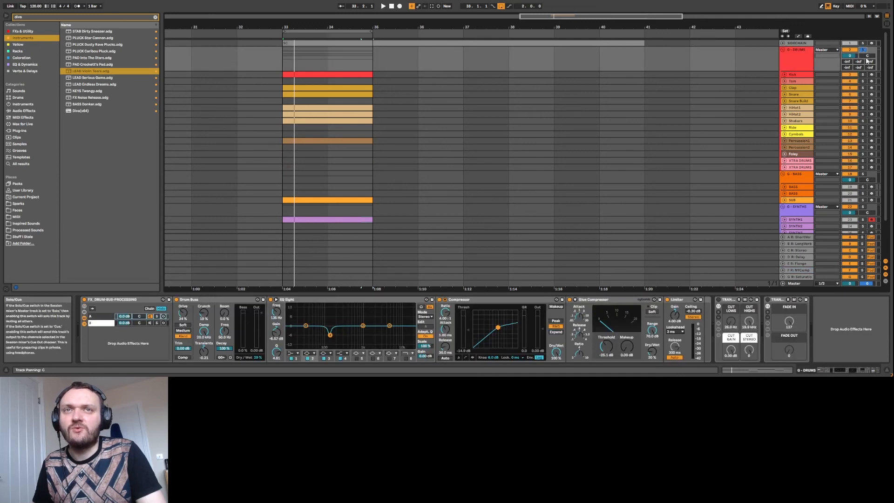
pyautogui.press('space')
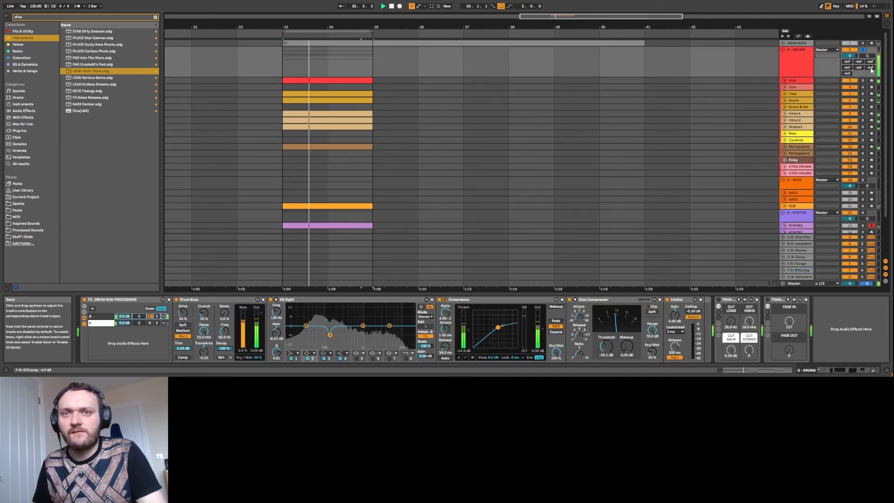
pyautogui.moveTo(871, 70); pyautogui.dragTo(870, 62)
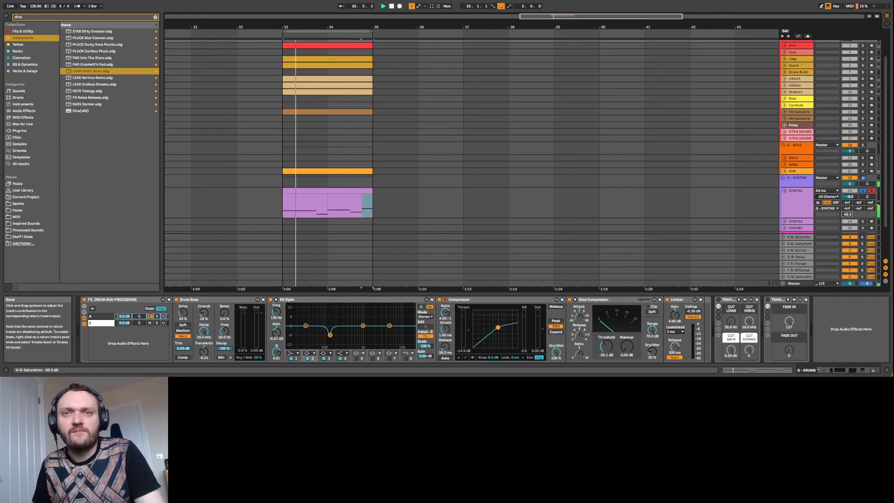
# Step: Raise SYNTH1's sends to the Saturation, NYComp, Delay, Stereo, LongVerb and ShortVerb returns during playback
pyautogui.moveTo(847, 215); pyautogui.dragTo(859, 163)
pyautogui.moveTo(870, 209); pyautogui.dragTo(870, 161)
pyautogui.moveTo(847, 208); pyautogui.dragTo(847, 170)
pyautogui.moveTo(870, 203); pyautogui.dragTo(870, 164)
pyautogui.moveTo(858, 203); pyautogui.dragTo(859, 161)
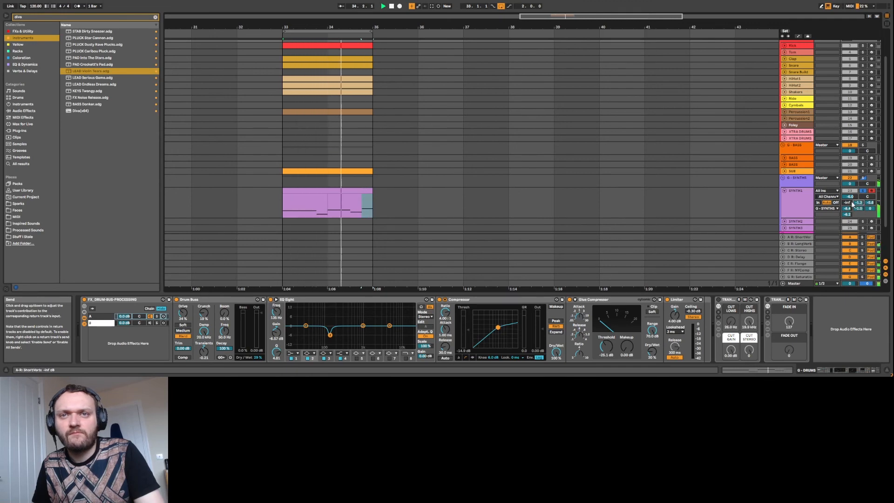
pyautogui.moveTo(847, 203); pyautogui.dragTo(847, 161)
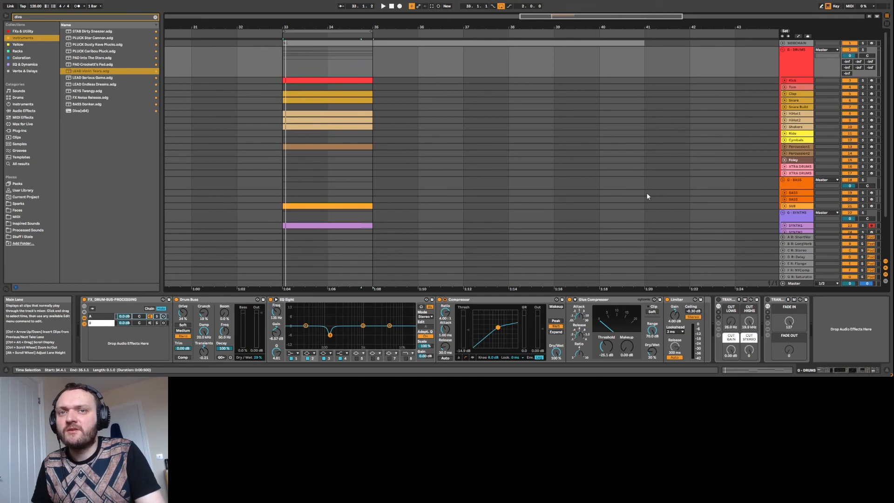
# Step: Show the Master track's analyzer rack and audition its frequency-band filters one after another, from low to high, during playback
pyautogui.click(792, 283)
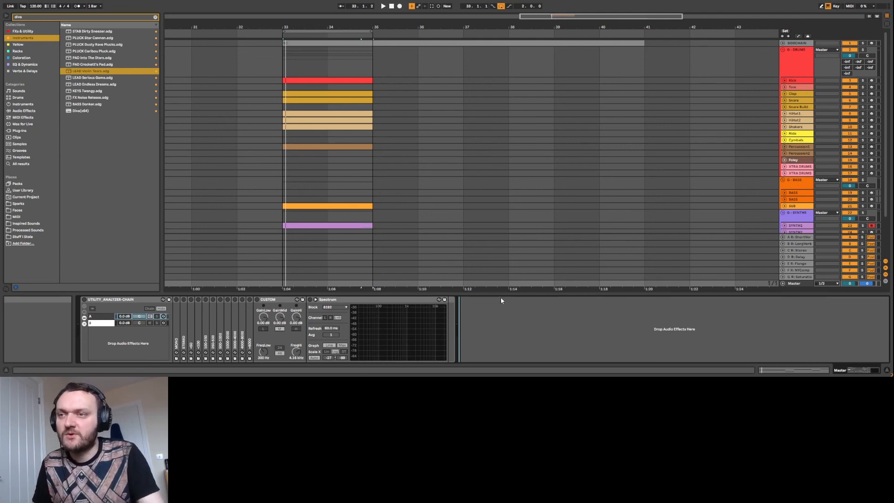
pyautogui.press('space')
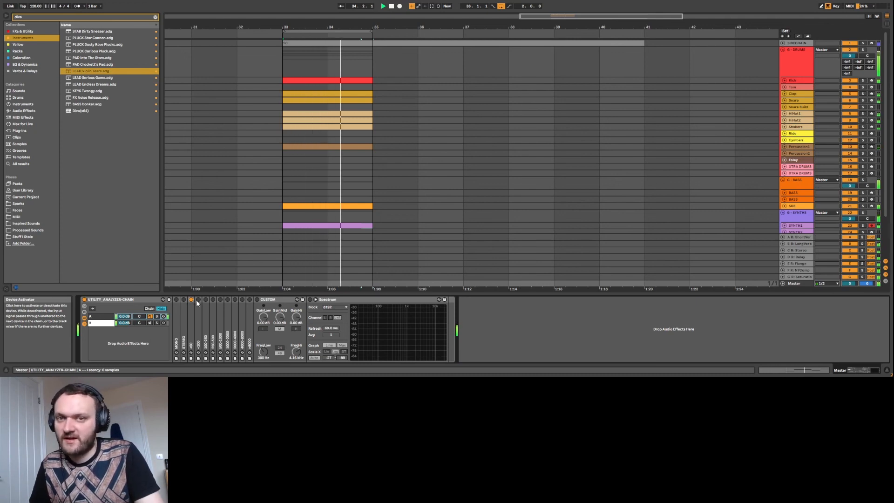
pyautogui.click(199, 300)
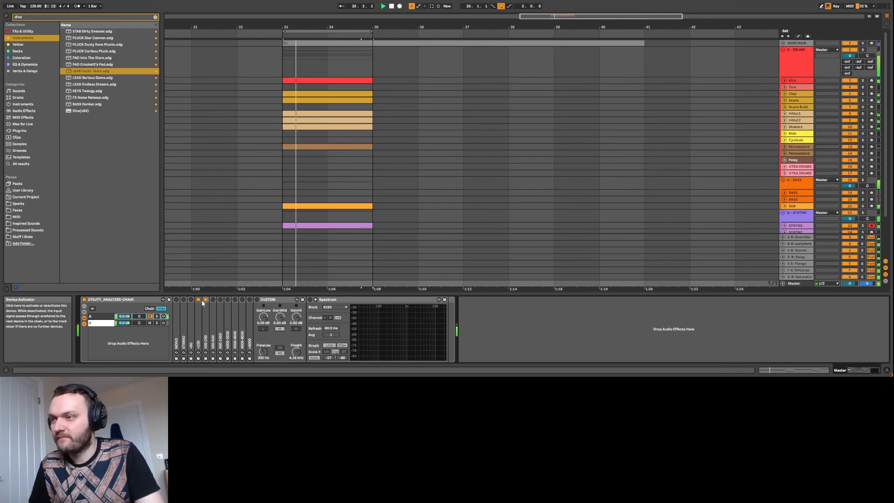
pyautogui.click(205, 301)
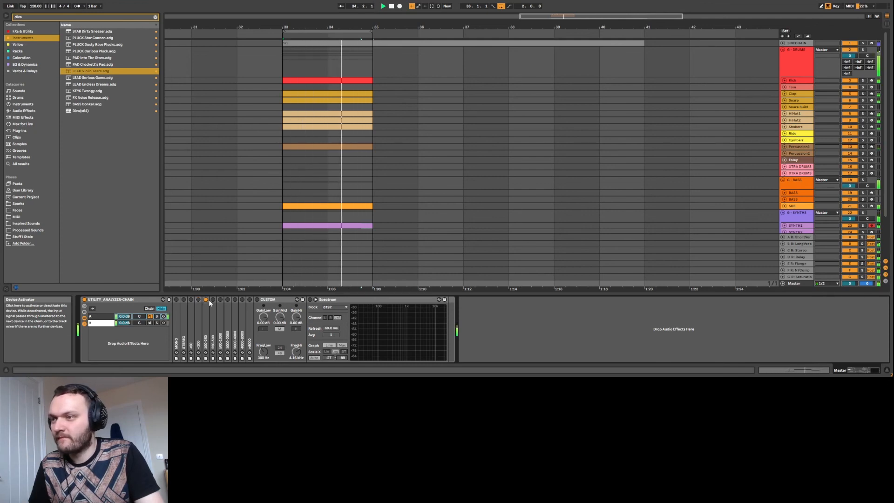
pyautogui.click(212, 301)
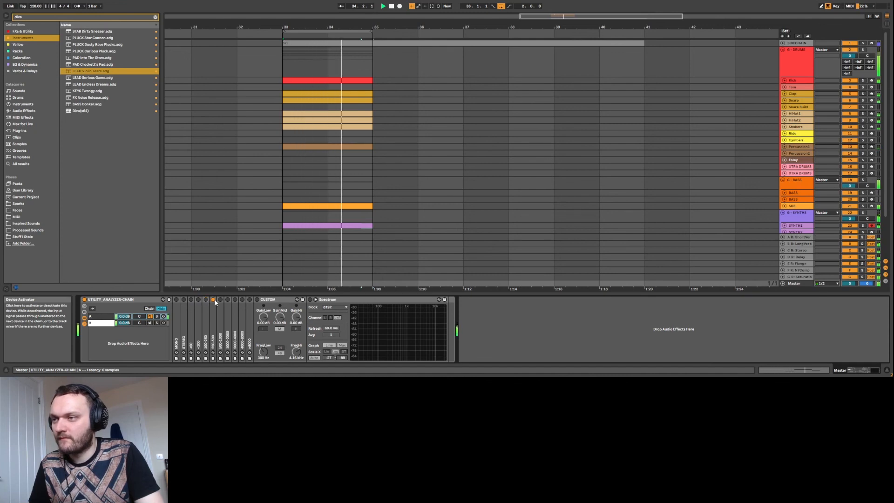
pyautogui.click(220, 300)
pyautogui.click(227, 301)
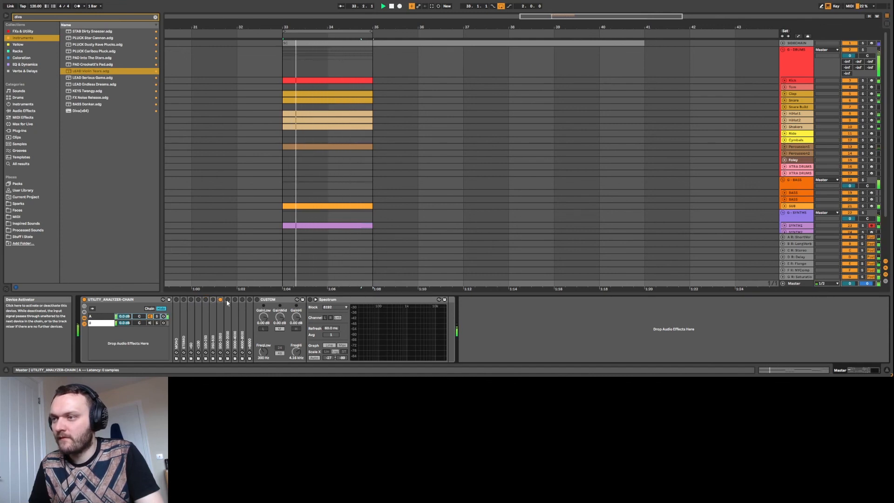
pyautogui.click(221, 301)
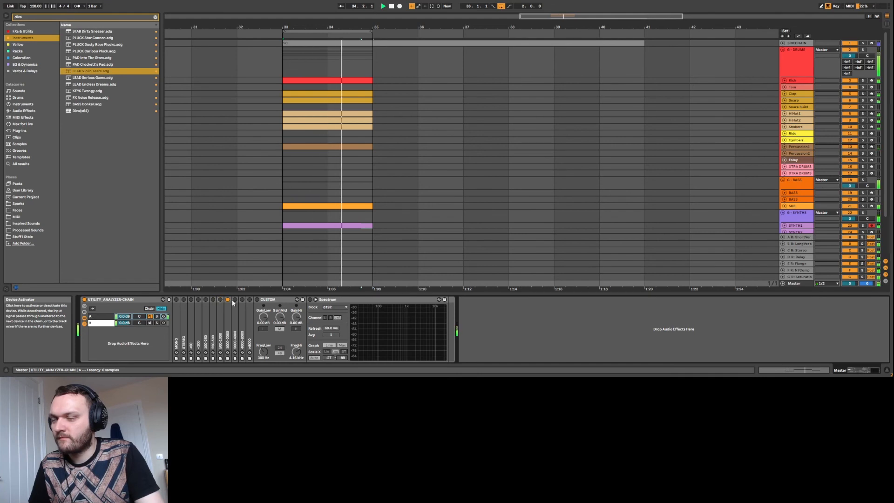
pyautogui.click(235, 300)
pyautogui.click(241, 300)
pyautogui.click(250, 301)
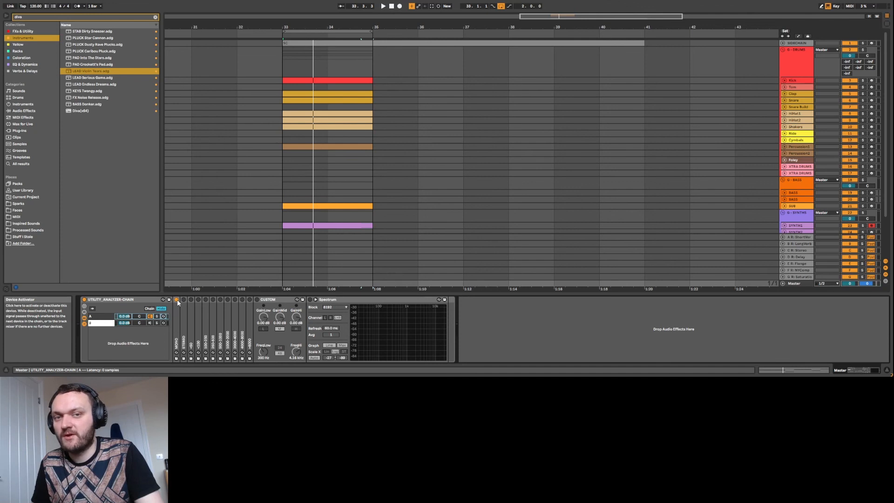
# Step: Compare the master rack's MONO and STEREO listening devices during playback and switch on its Spectrum analyzer
pyautogui.press('space')
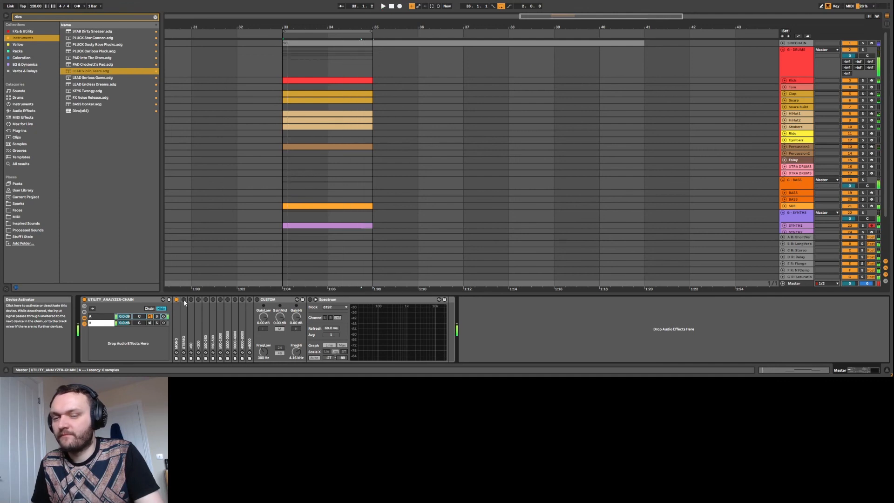
pyautogui.click(183, 300)
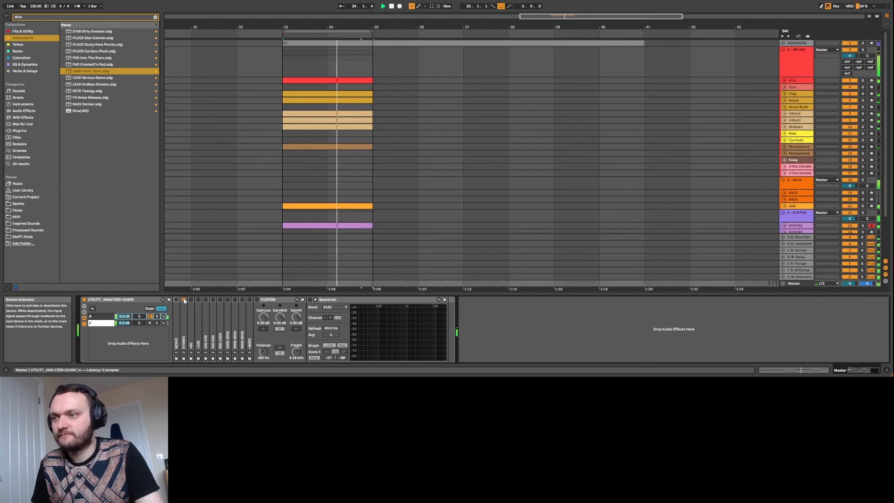
pyautogui.click(310, 299)
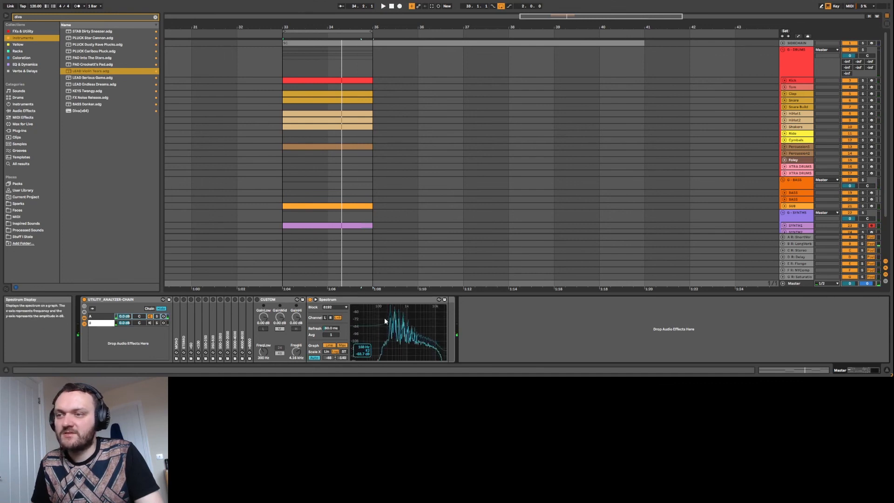